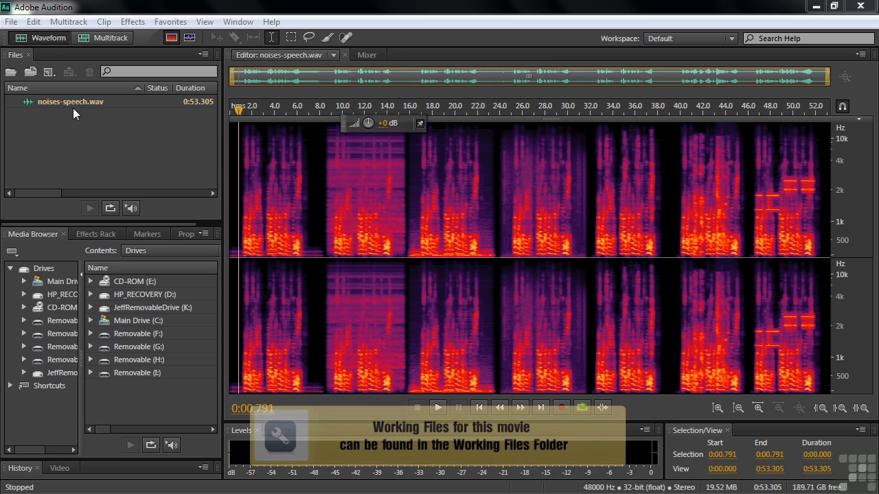
- Check the audio files in the noises working folder and leave without opening any of them
click(58, 116)
key(ctrl+o)
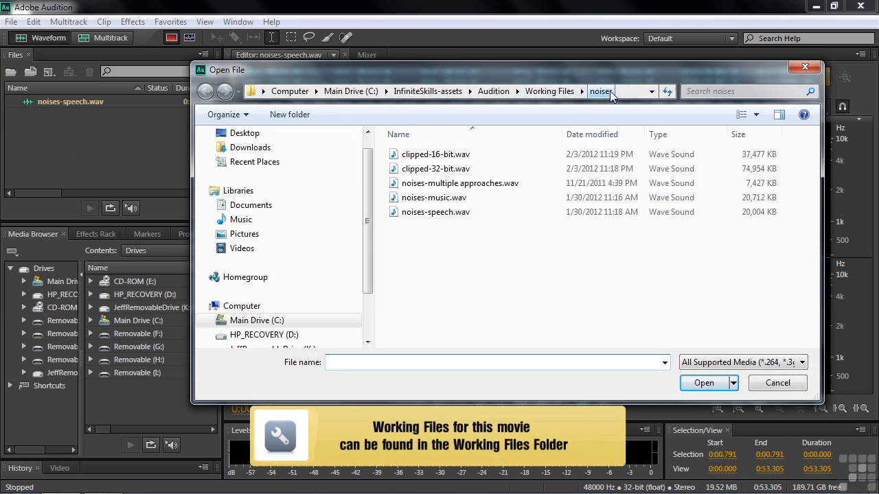
click(778, 383)
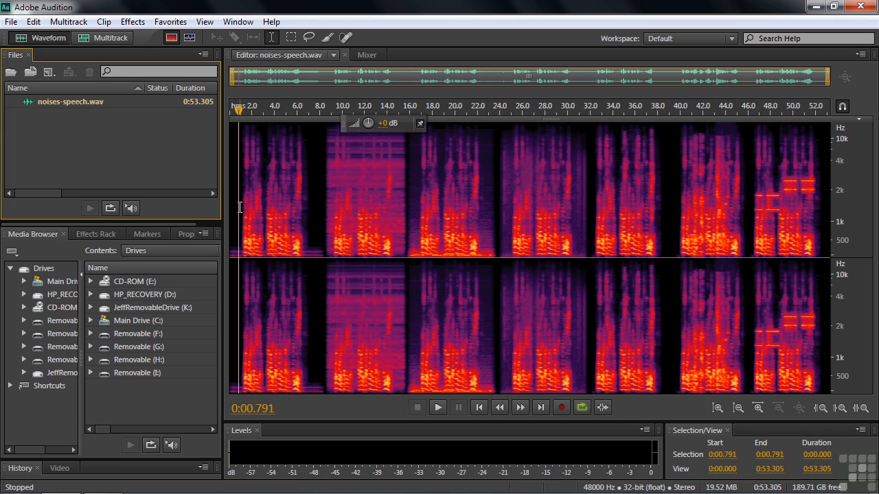
- Play the opening of noises-speech.wav from 0:00.000 to hear the background noise
click(231, 246)
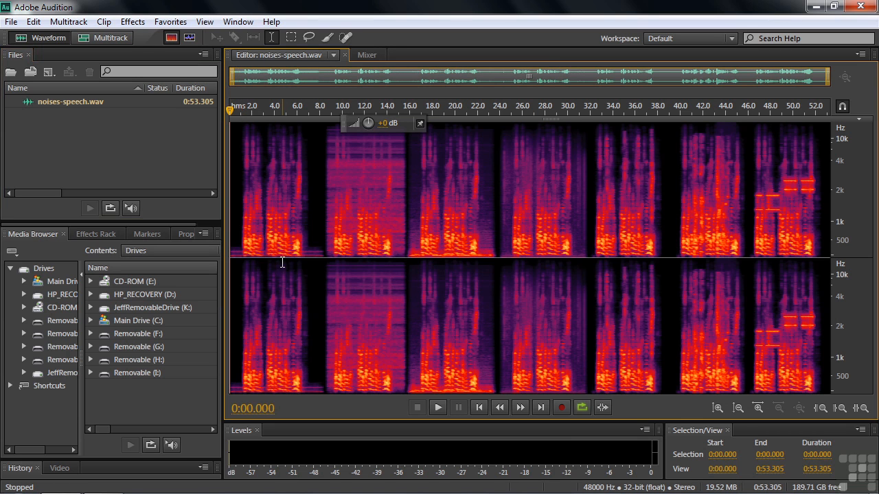
key(space)
key(space)
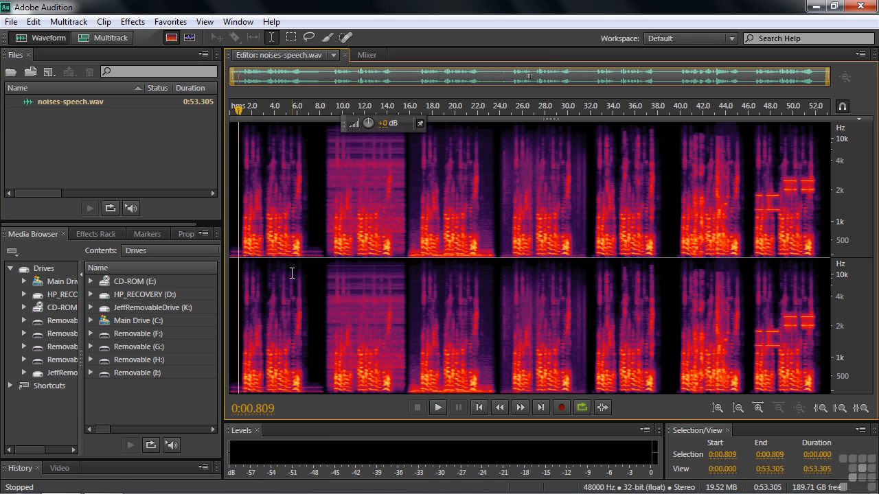
- Examine the first phrase's low frequencies in the spectral display at resolutions between 2048 and 16384
drag(315, 108, 220, 112)
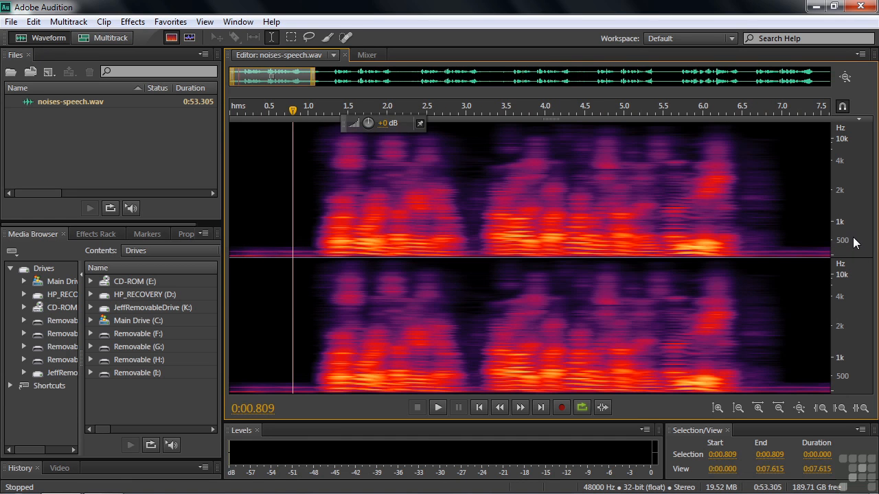
drag(855, 247, 856, 262)
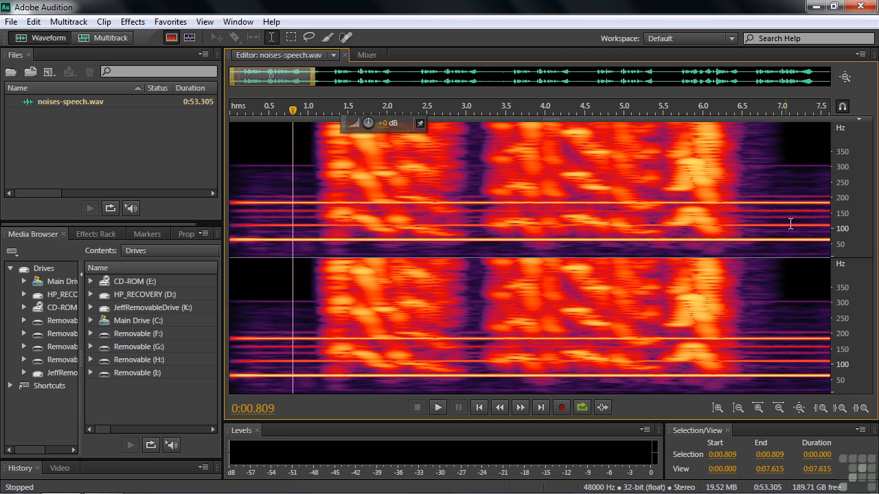
right_click(856, 239)
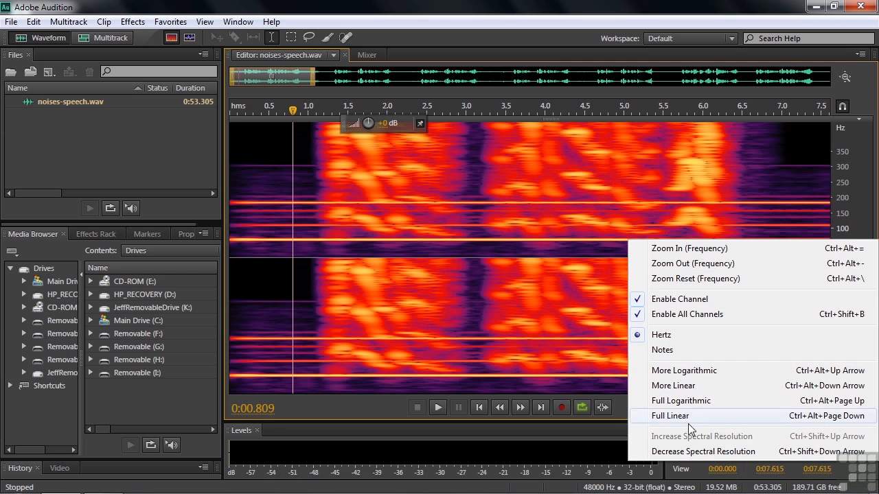
click(678, 452)
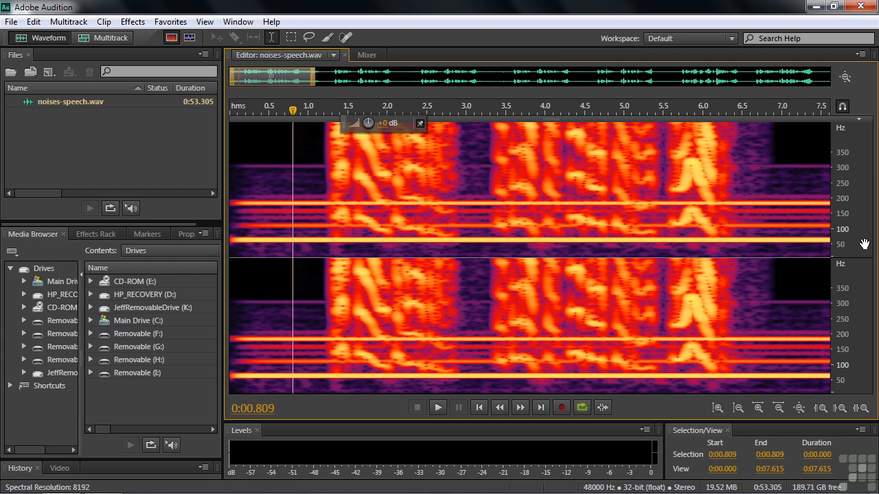
key(ctrl+shift+Down)
key(ctrl+shift+Down)
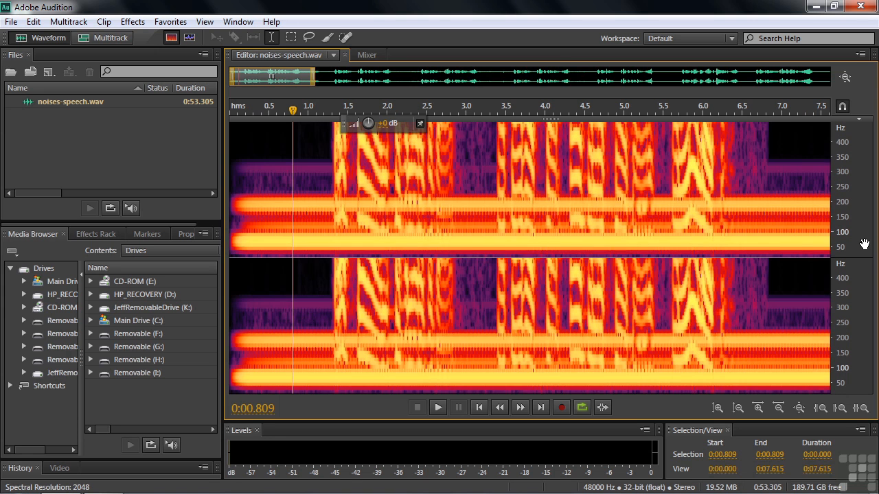
key(ctrl+shift+Up)
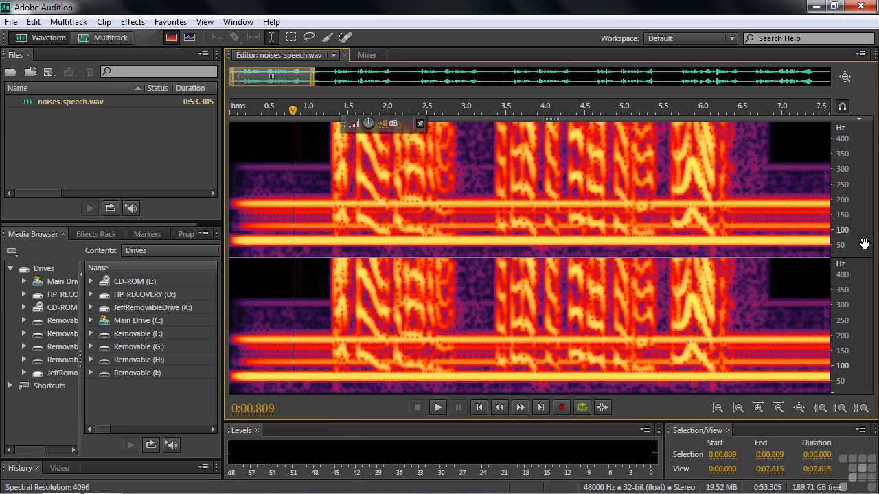
key(ctrl+shift+Up)
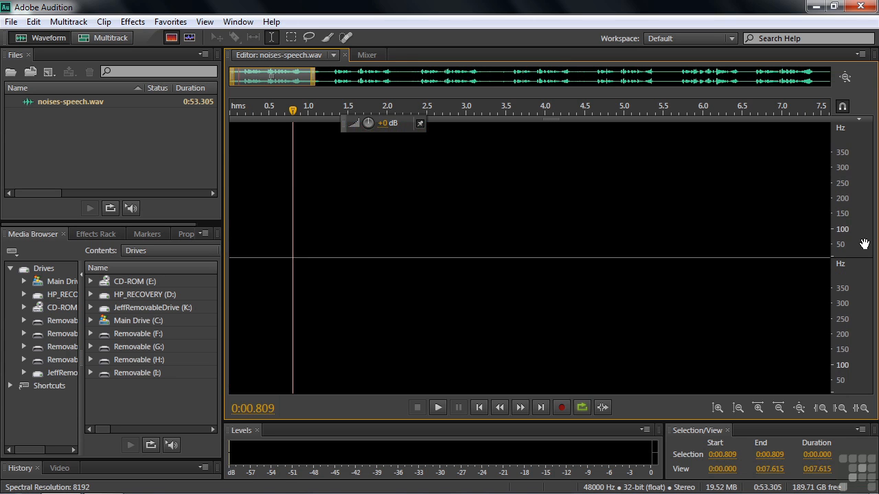
key(ctrl+shift+Up)
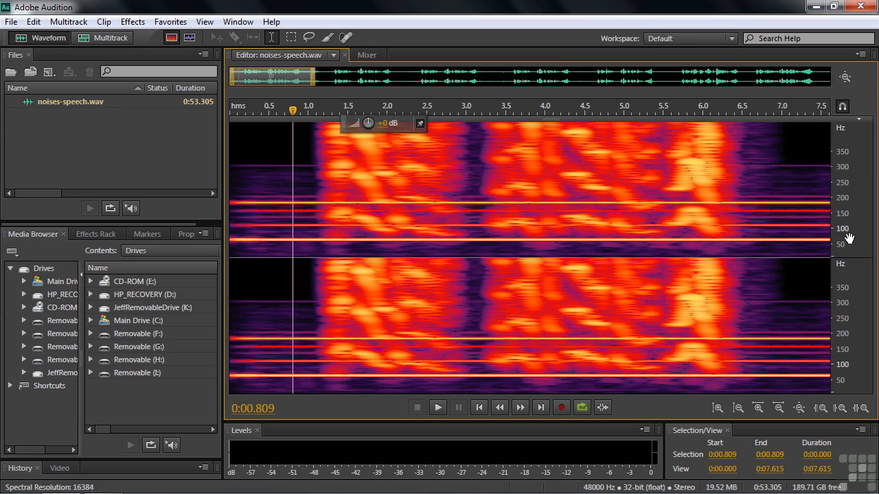
- Marquee-select the hum lines from 0 to 8.5 seconds, between about 55 and 320 Hz, in both channels
key(minus)
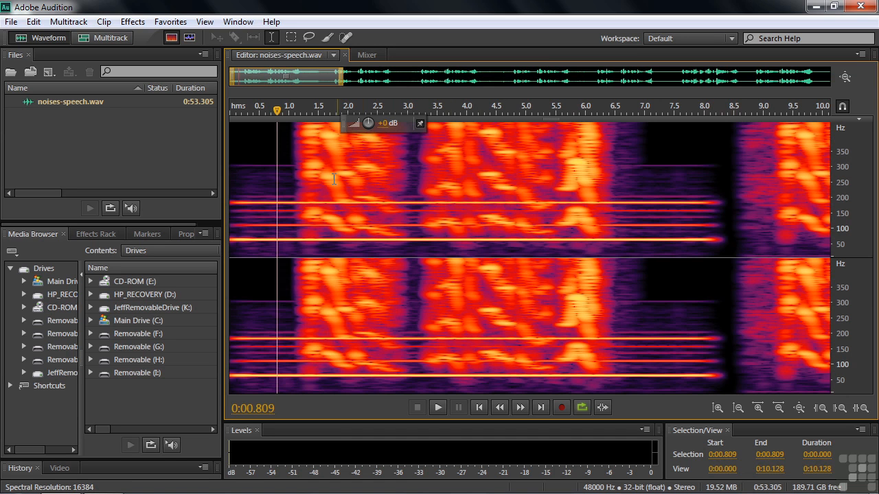
click(289, 38)
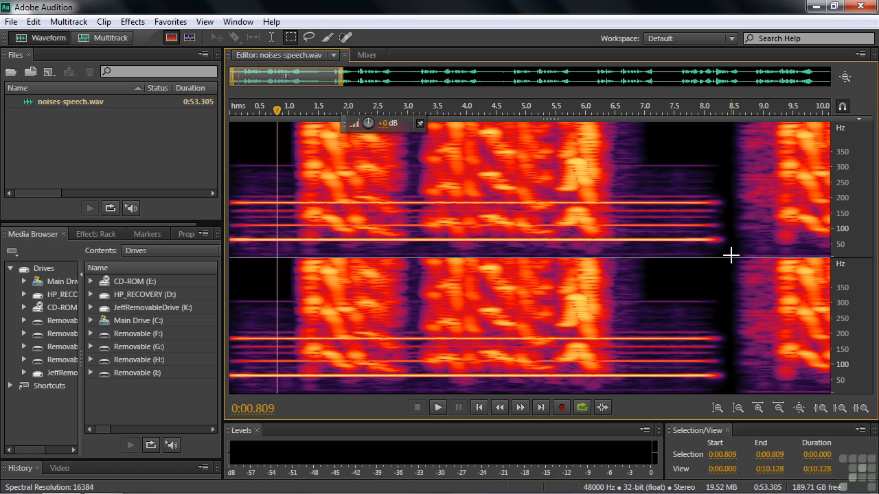
drag(731, 256, 228, 158)
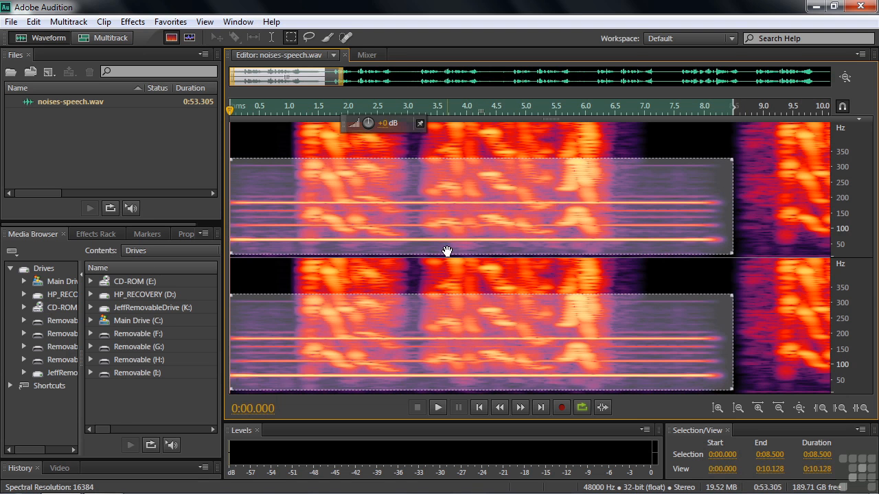
drag(447, 255, 446, 244)
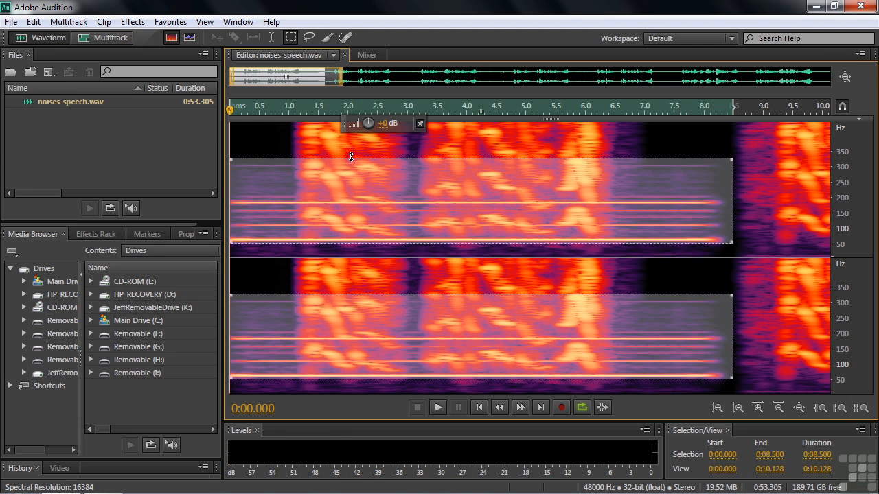
drag(351, 156, 351, 160)
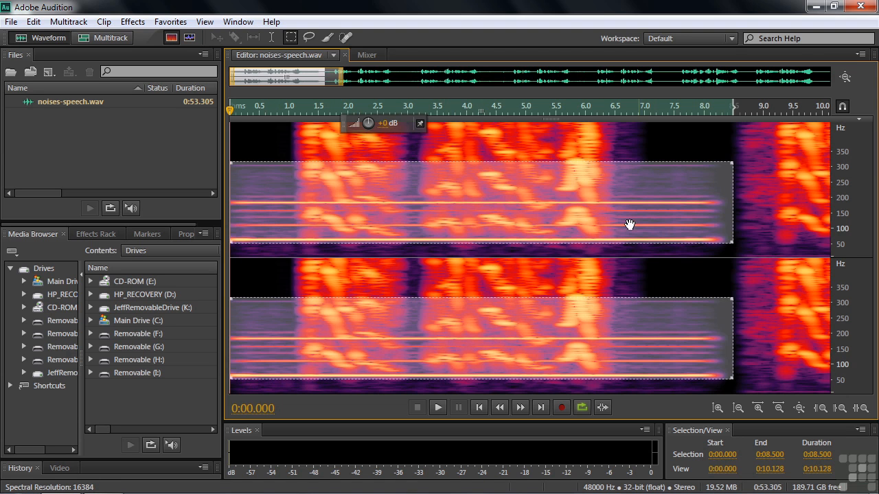
- Play only the selected low-frequency hum region, then lower its volume
key(space)
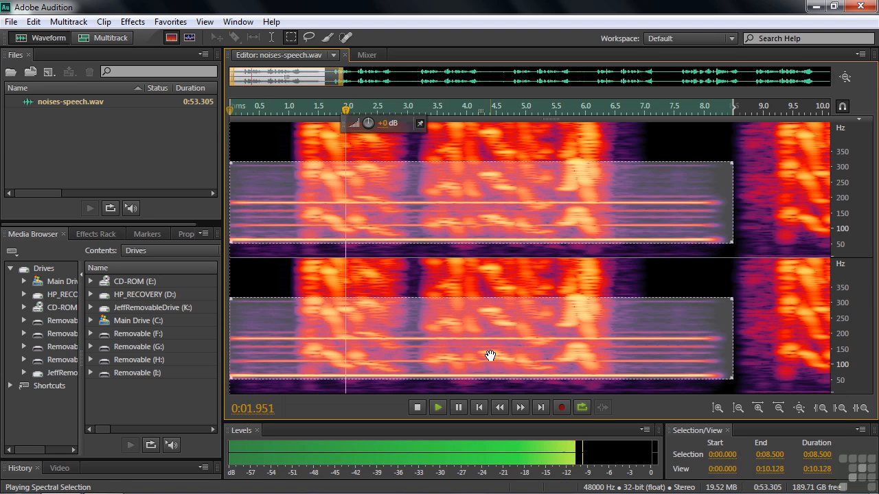
key(space)
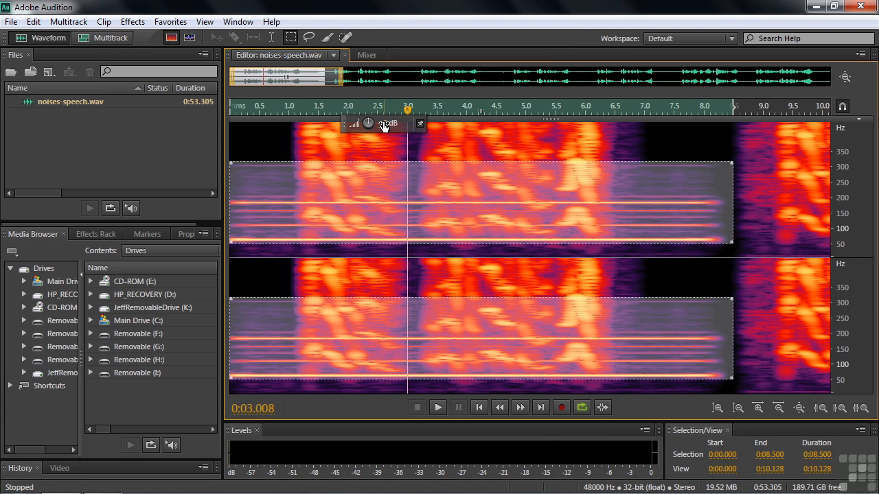
drag(358, 123, 314, 131)
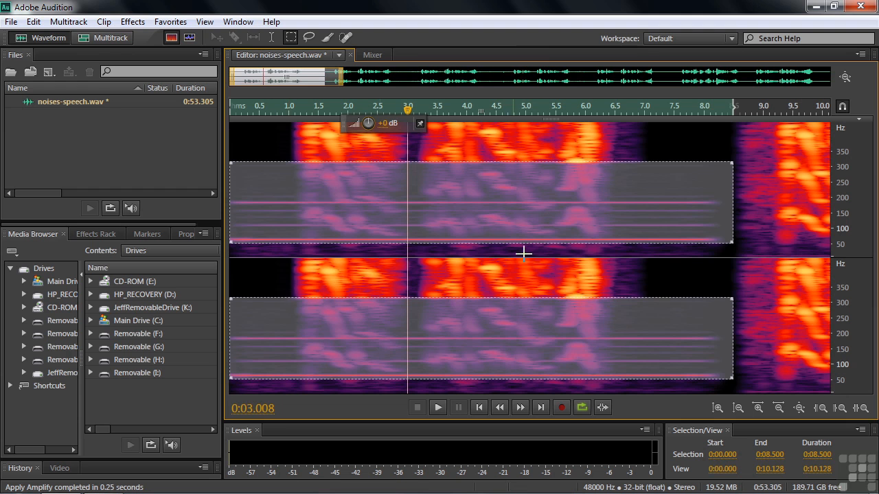
- Clear the selection and play the first phrase from the start to hear the volume reduction
click(730, 272)
click(235, 288)
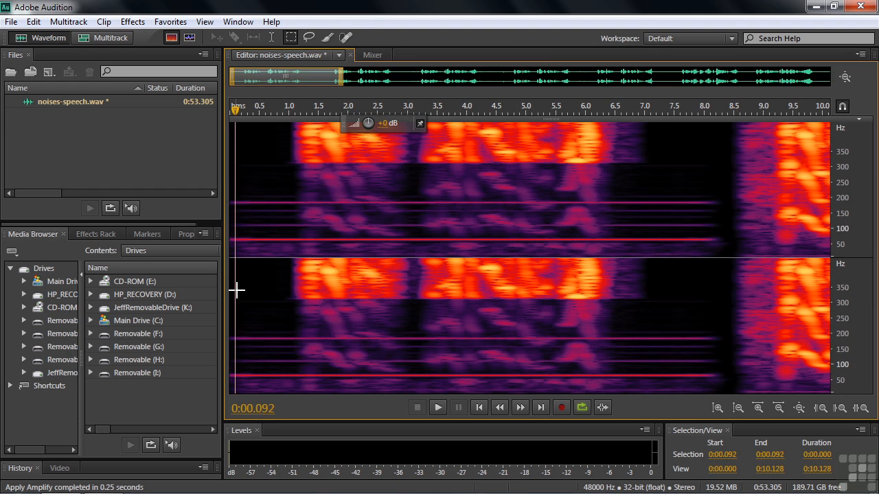
key(space)
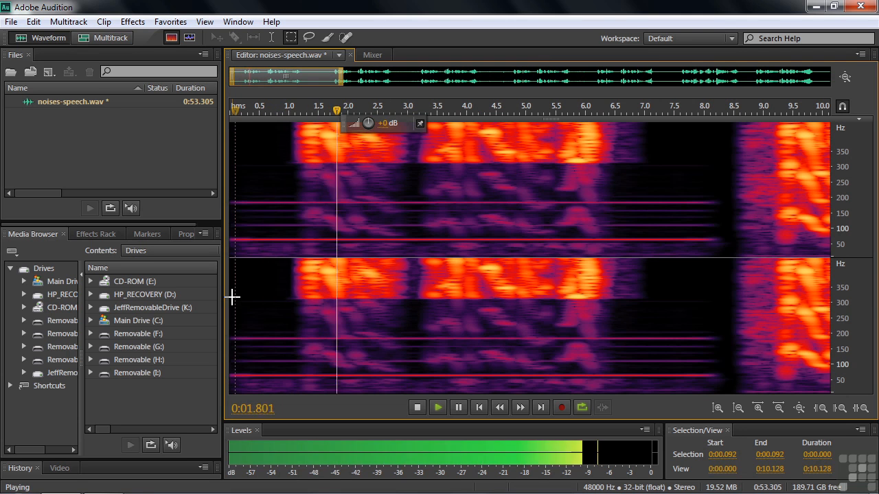
key(space)
key(space)
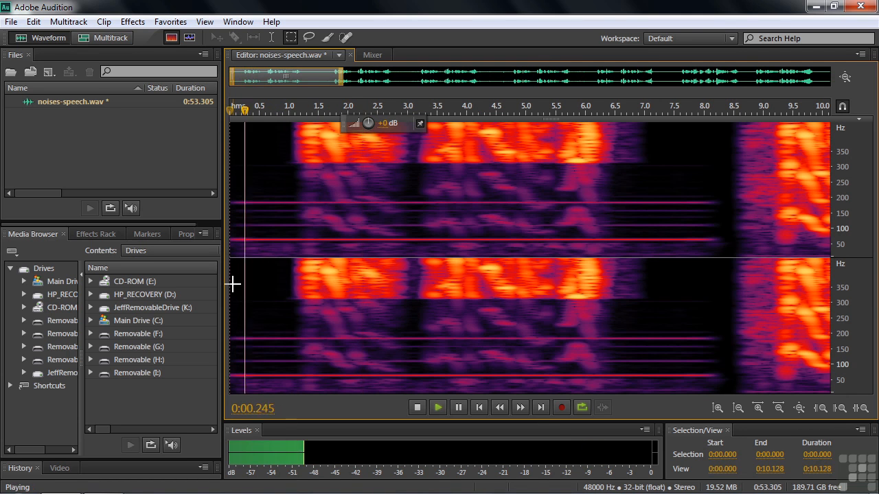
key(space)
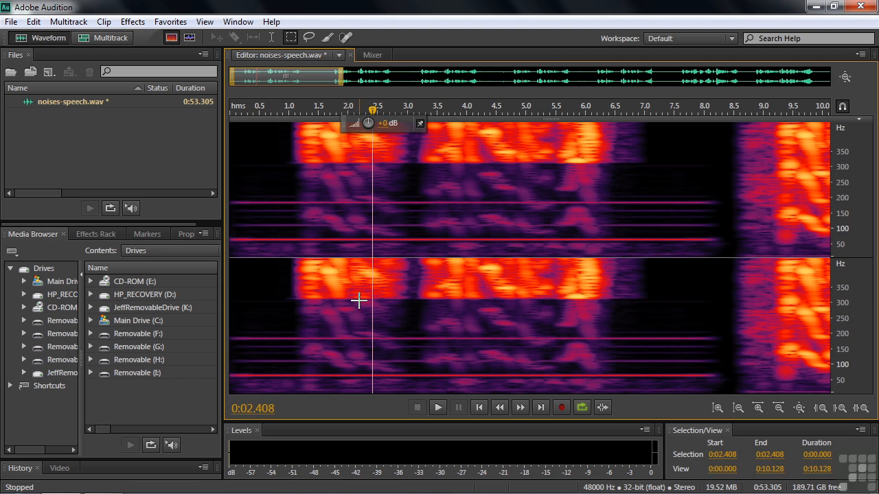
- Undo the volume reduction on the hum and clear the restored selection, with the playhead at 1 second
key(ctrl+z)
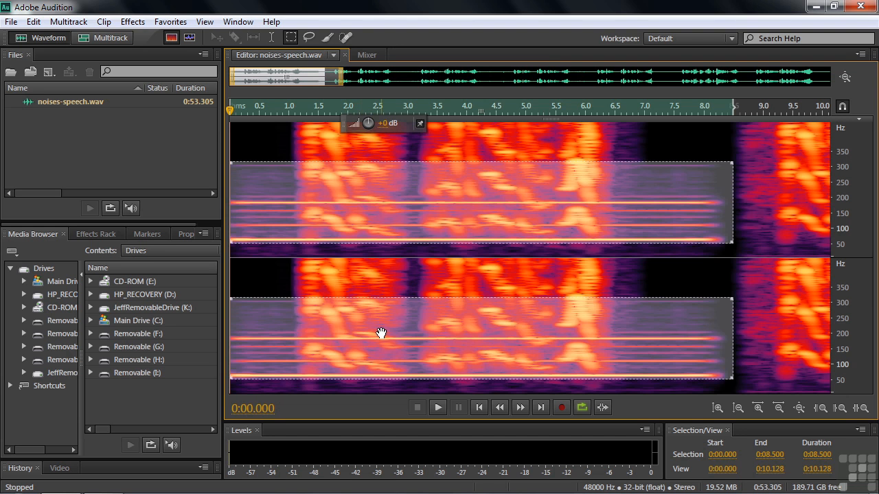
click(284, 282)
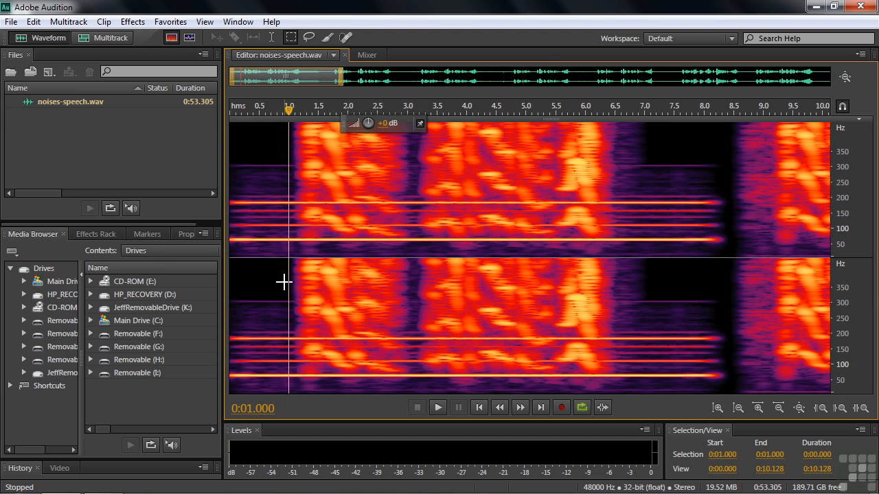
- Open the FFT Filter effect and load its Default preset
click(130, 21)
mouse_move(177, 236)
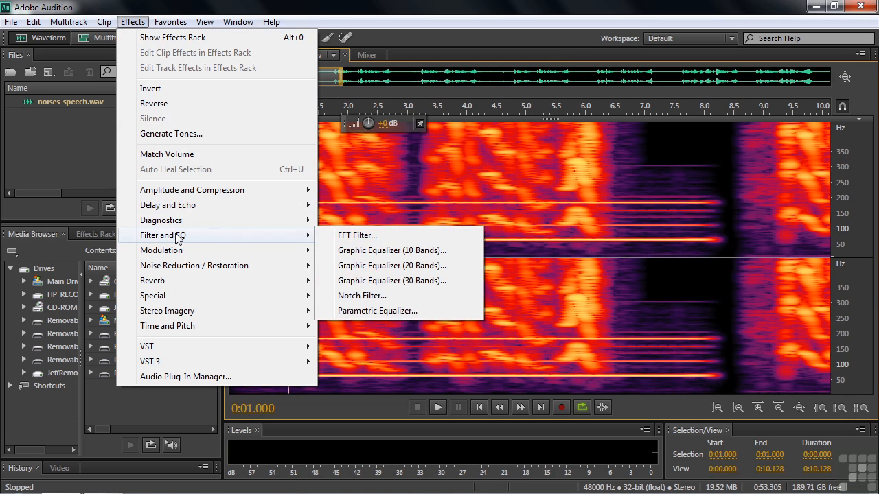
click(377, 237)
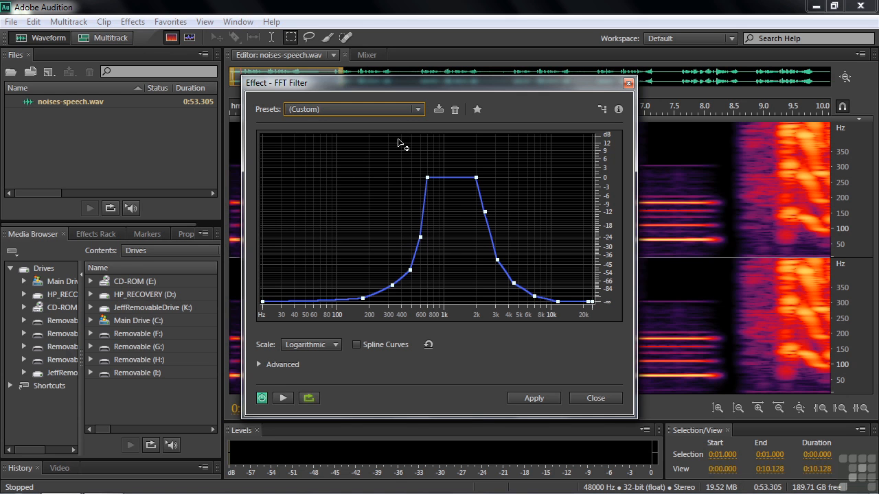
click(417, 109)
click(370, 131)
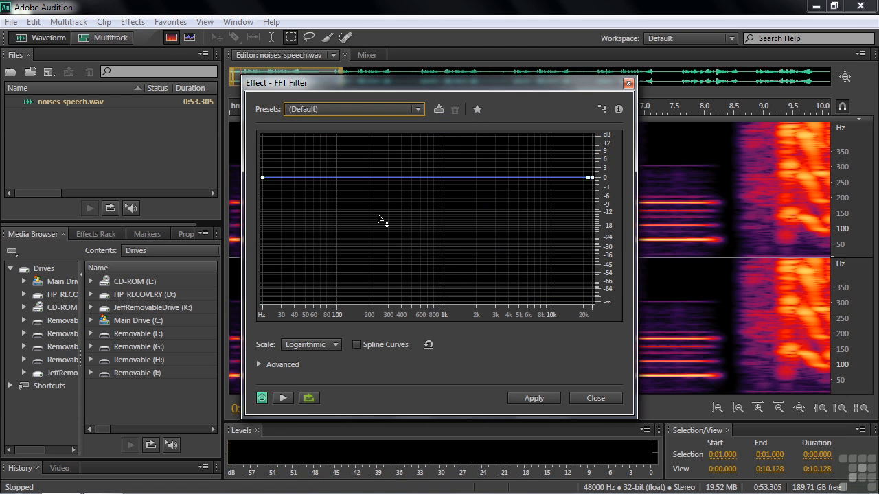
- Shape the FFT Filter curve with four points so it cuts fully from about 60 to 210 Hz, leaving the spectrogram uncovered
drag(443, 89, 180, 87)
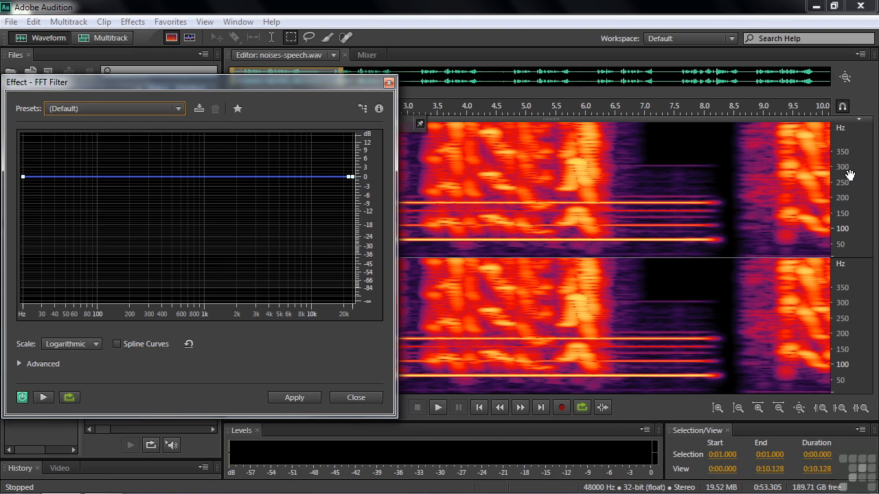
drag(853, 184, 856, 254)
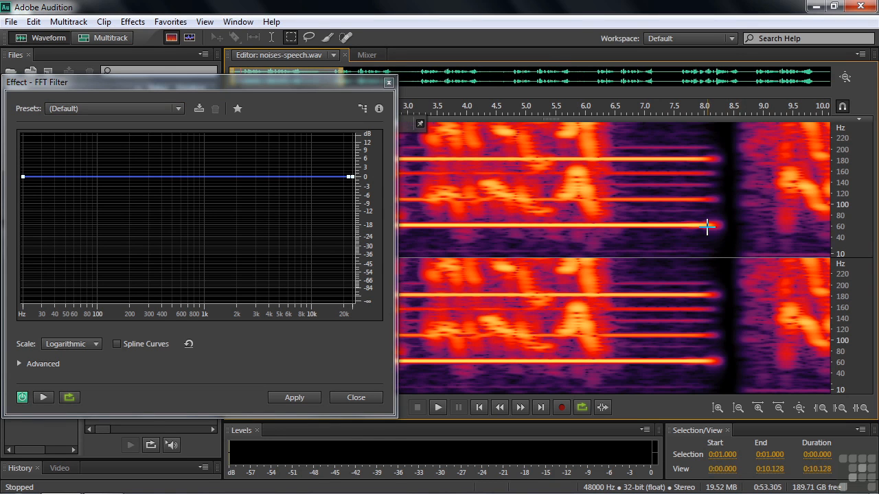
click(133, 178)
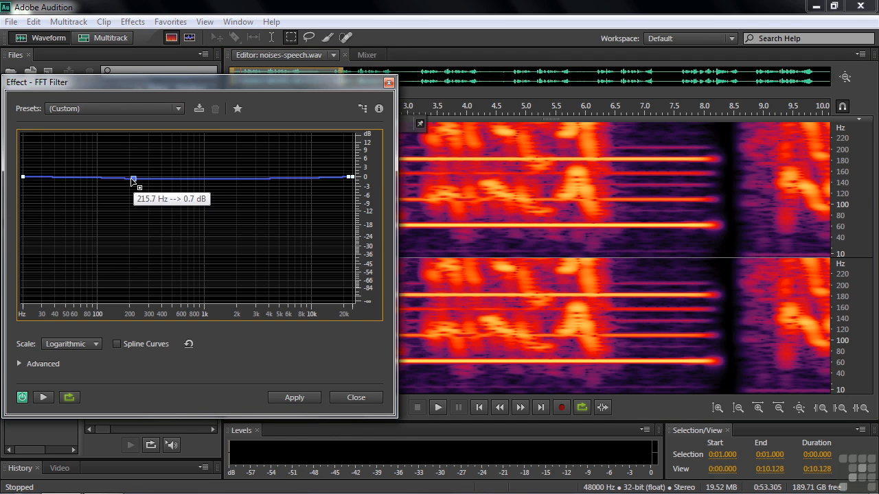
click(70, 178)
drag(74, 179, 73, 316)
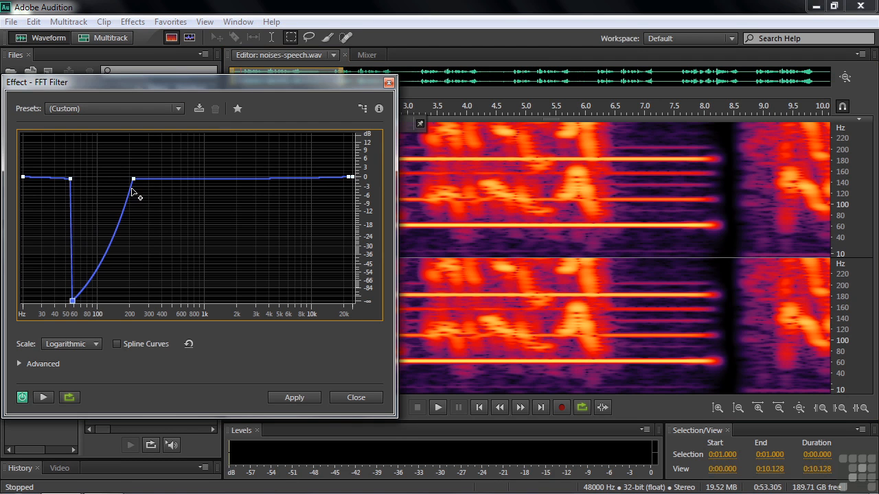
drag(132, 193, 135, 322)
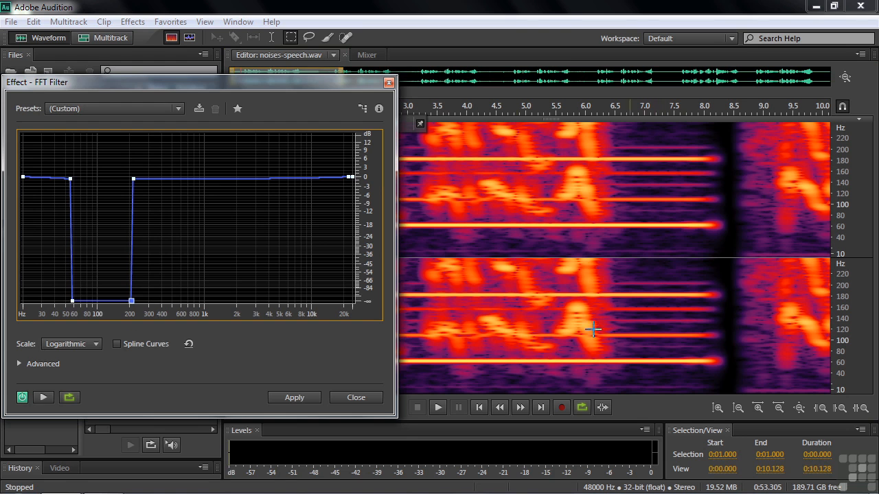
drag(285, 83, 278, 215)
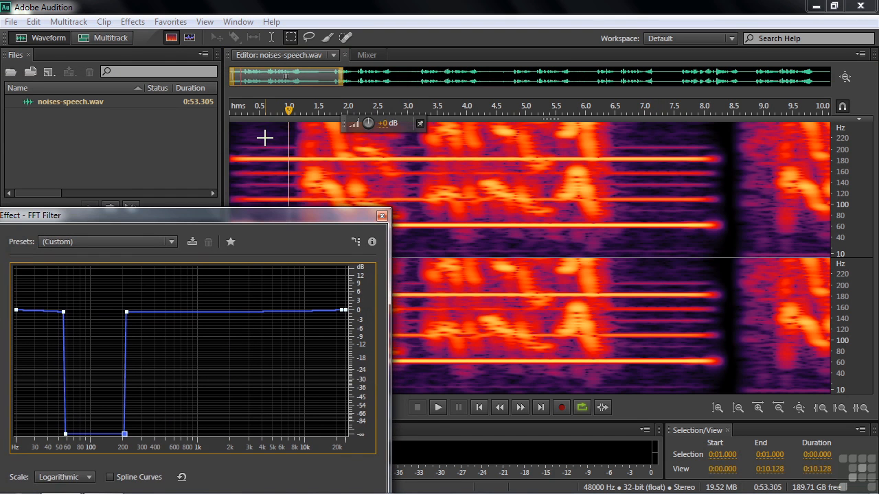
- Play the first phrase from about 0.6 seconds to preview the FFT Filter cut on the hum
click(265, 137)
key(space)
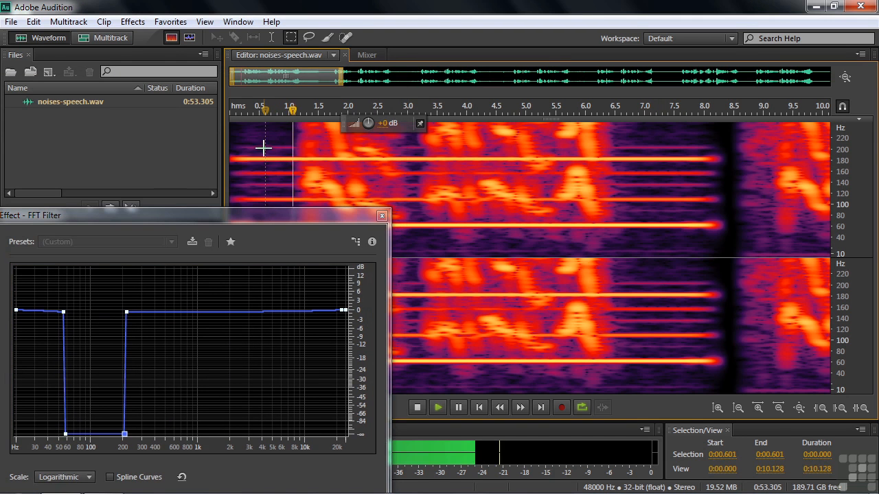
key(space)
- Widen the FFT Filter cut by moving its two shoulder points outward to about 50 Hz and 275 Hz
drag(247, 218, 266, 144)
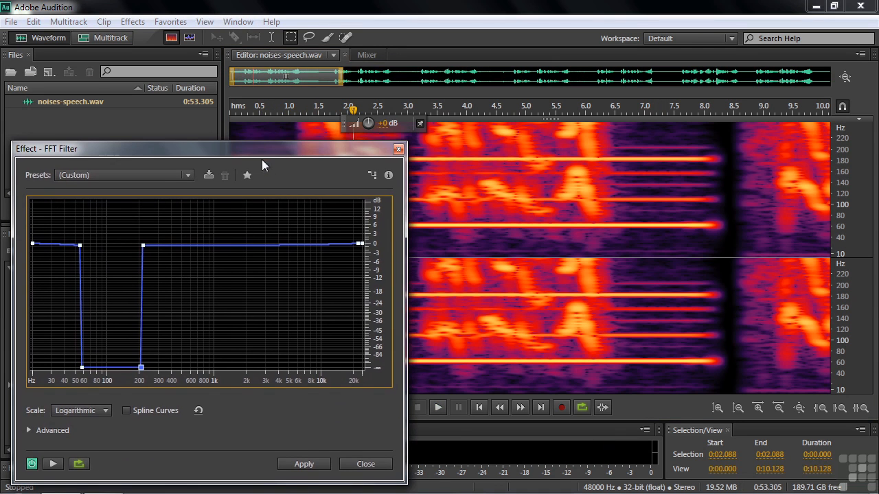
drag(146, 248, 154, 247)
drag(80, 245, 73, 245)
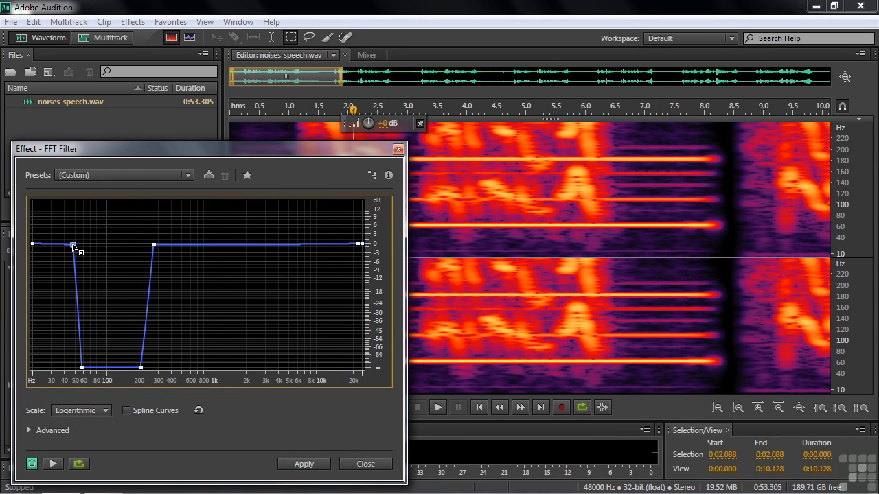
- Preview the widened FFT Filter cut from about 0.7 seconds, and close the effect without applying it
click(271, 132)
key(space)
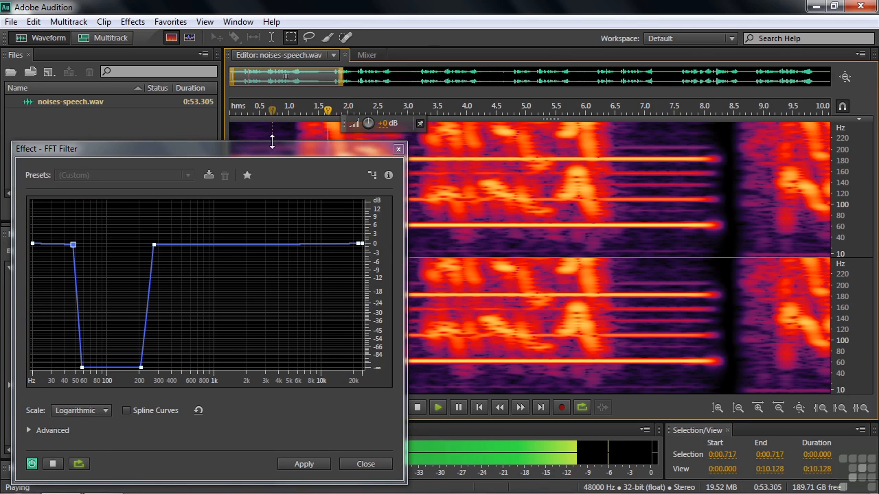
key(space)
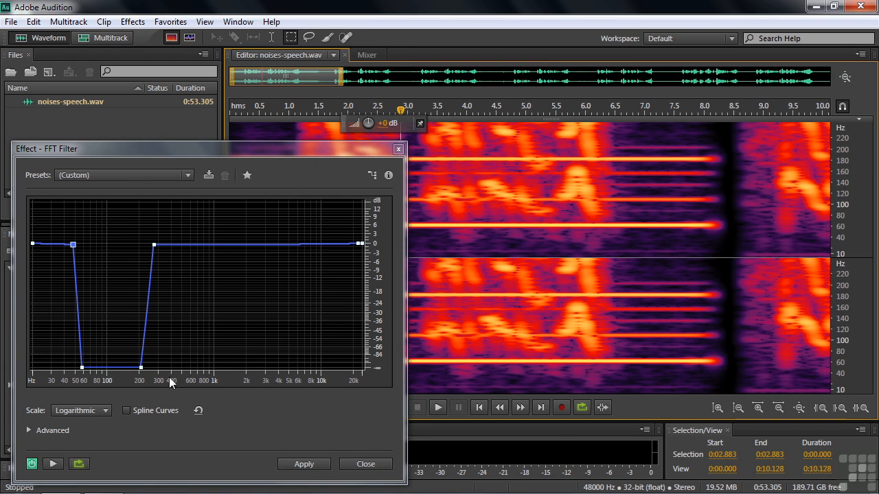
click(364, 465)
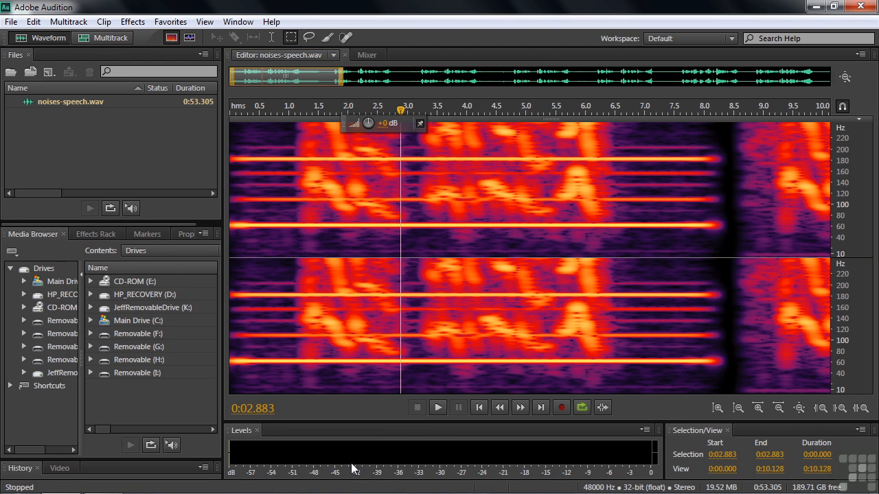
- Open the Notch Filter effect and load its Default preset
click(133, 22)
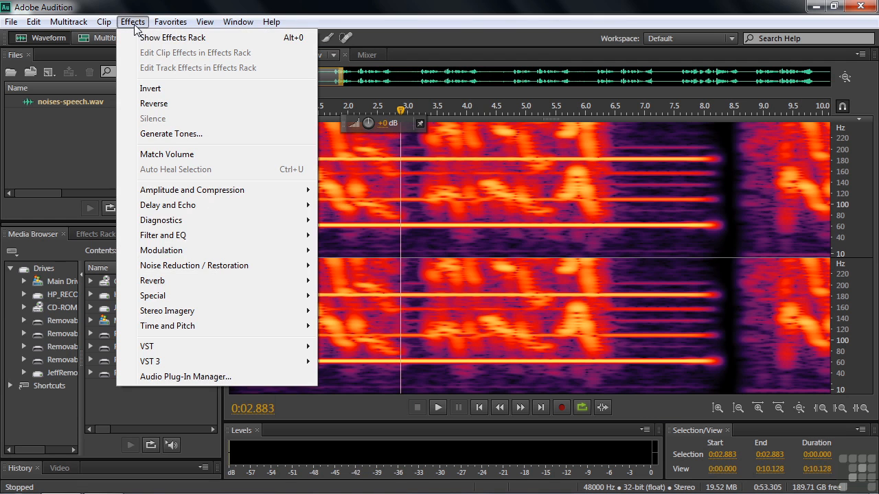
mouse_move(180, 236)
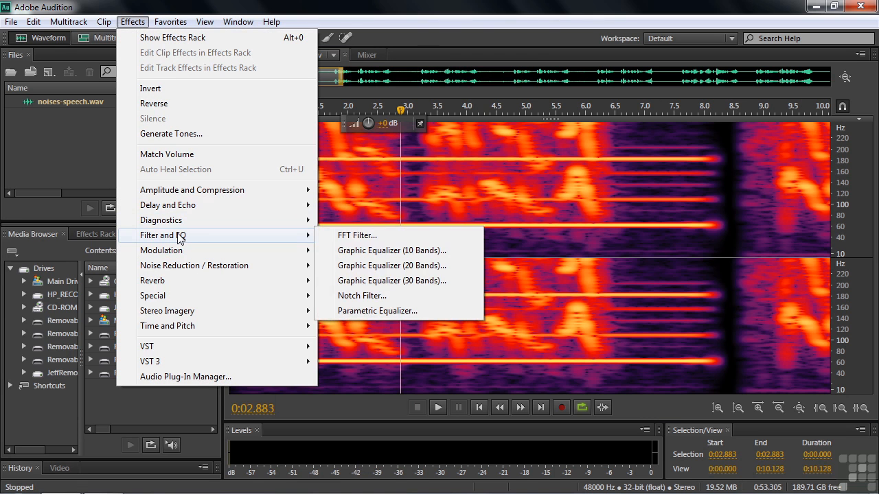
click(361, 296)
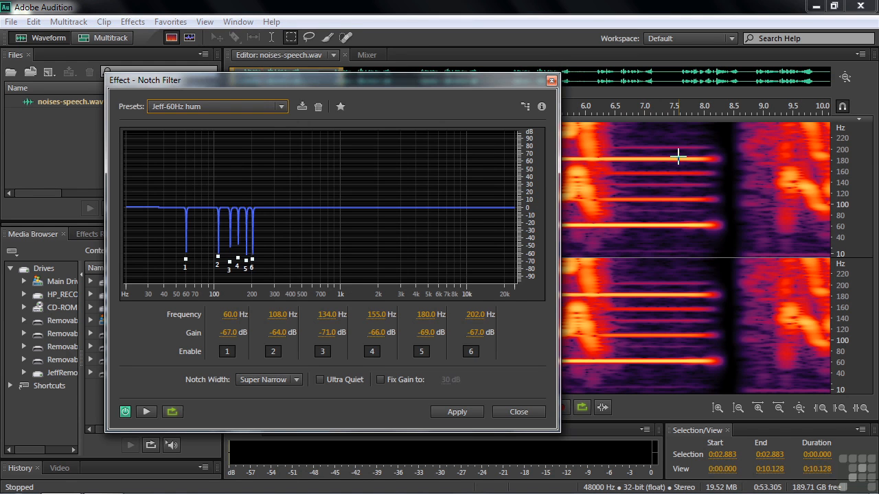
click(283, 106)
click(321, 31)
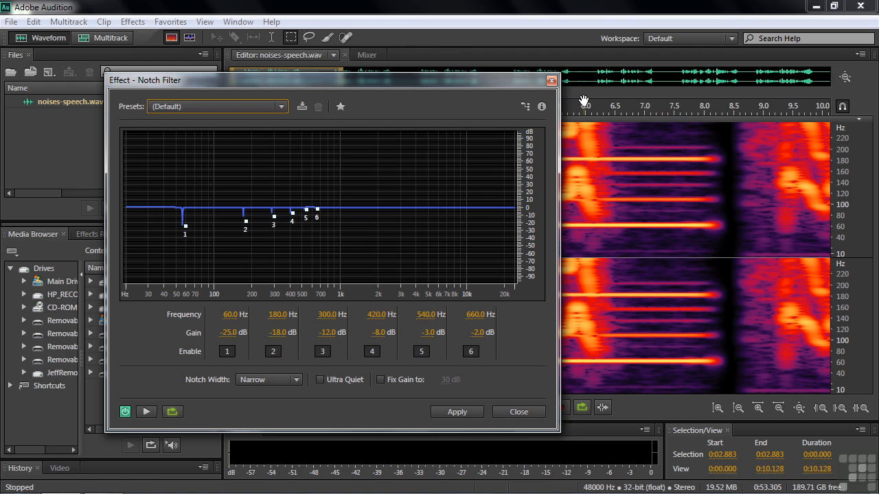
- Set the 60 Hz notch's gain to -70 dB and the notch width to Super Narrow
scroll(583, 101, up, 2)
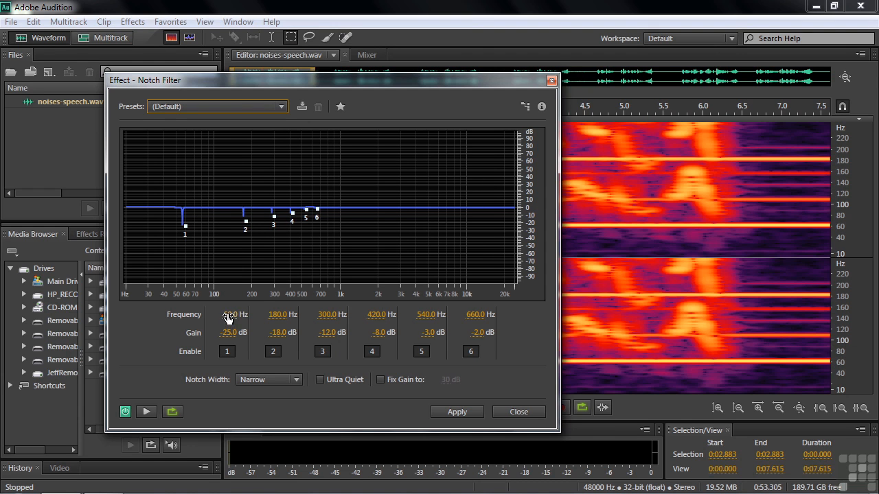
drag(228, 333, 201, 333)
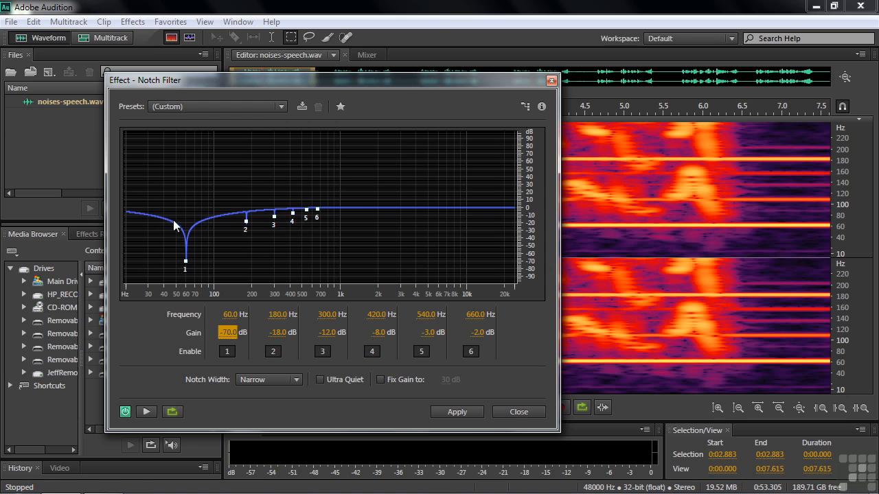
click(295, 381)
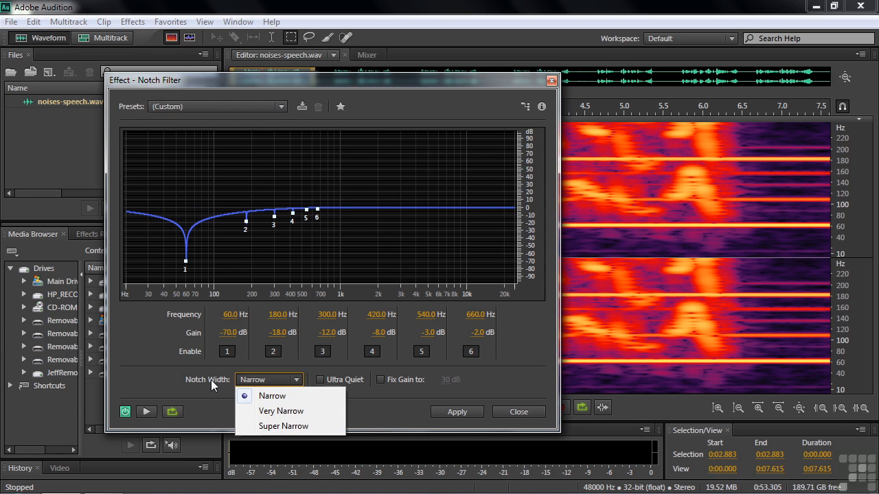
click(284, 426)
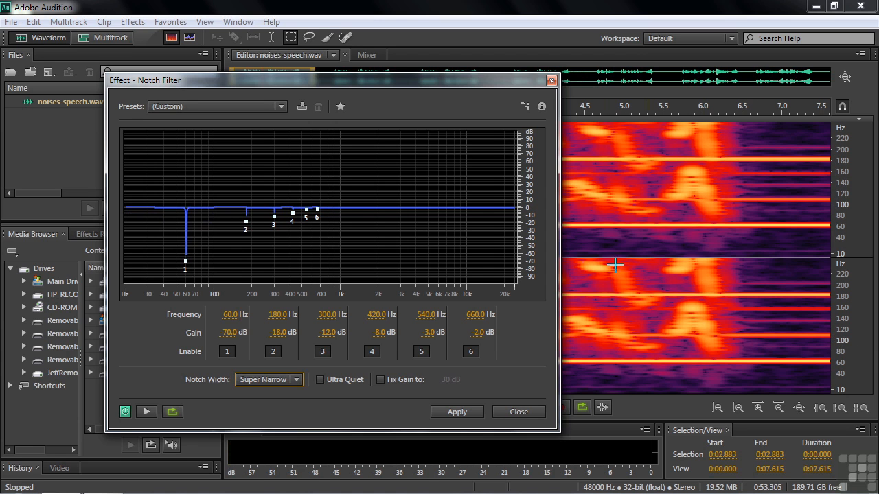
- Set the second notch's frequency to 108 Hz and its gain to -73 dB
click(279, 316)
text(110)
key(Return)
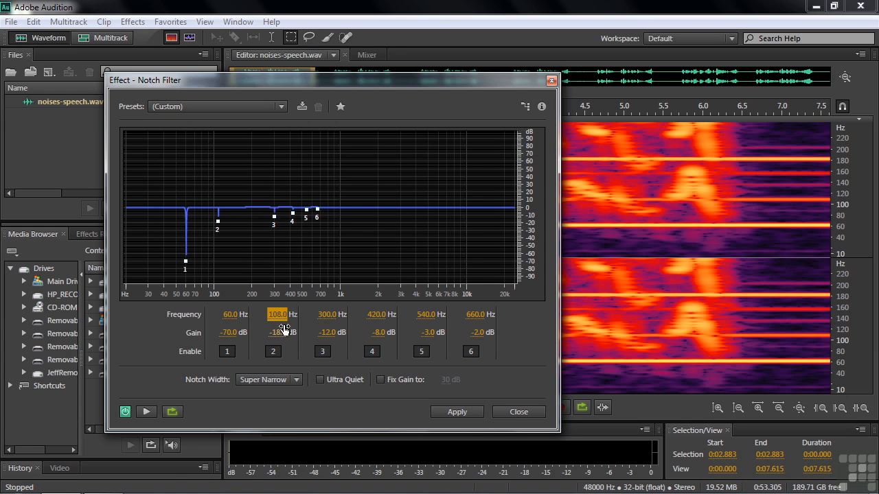
drag(277, 333, 235, 330)
- Open the preset-saving dialog, cancel it, and load the existing custom 60Hz hum preset instead
click(302, 106)
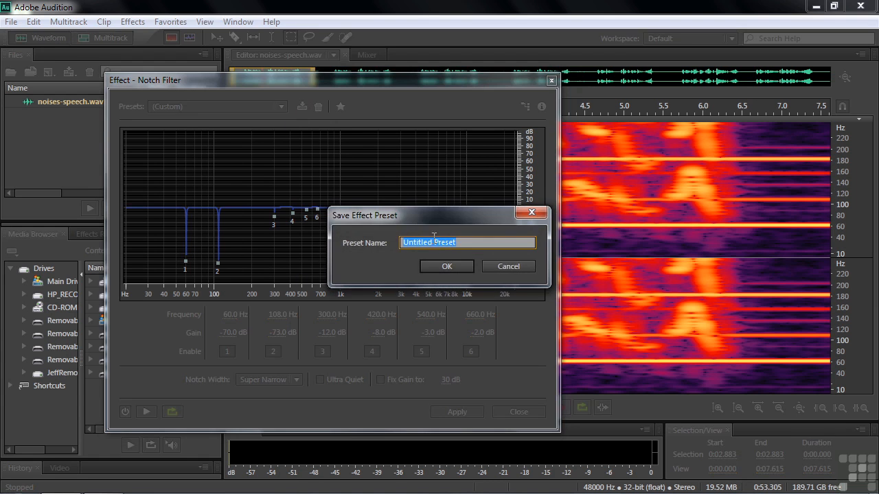
click(495, 265)
click(280, 108)
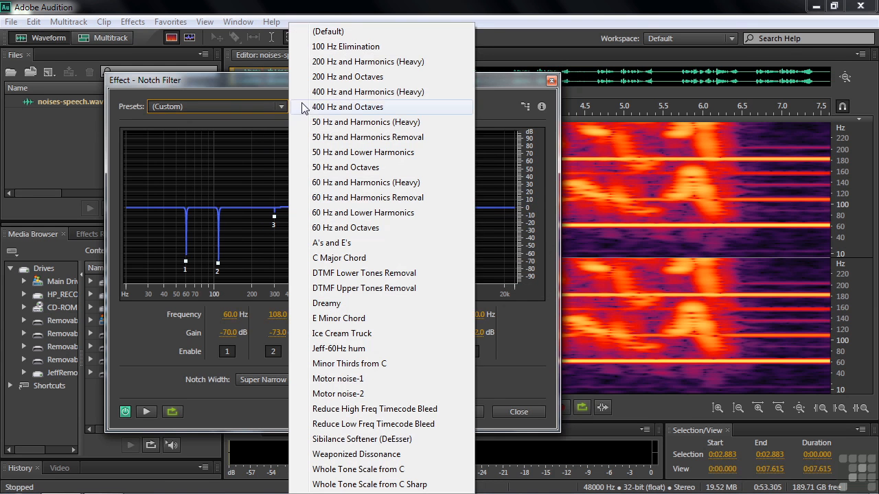
click(316, 351)
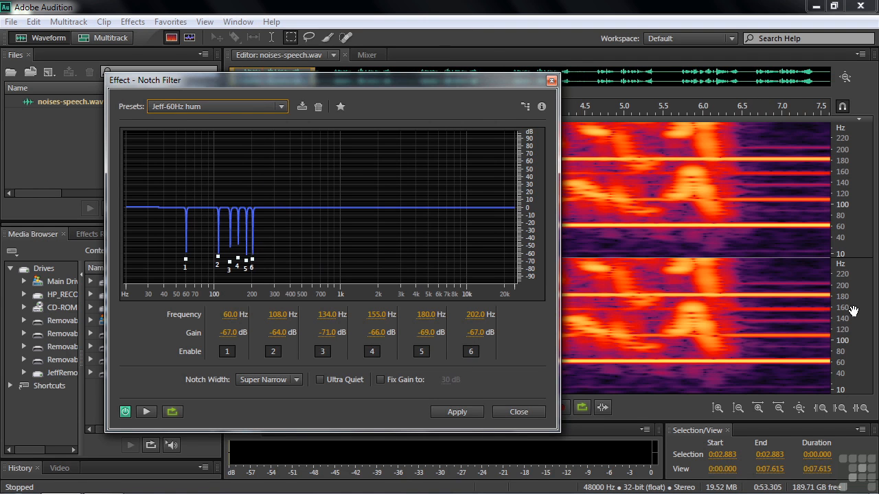
- Examine the hum lines between about 80 and 220 Hz in the spectrogram, with the Notch Filter dialog moved clear of it
drag(854, 307, 854, 362)
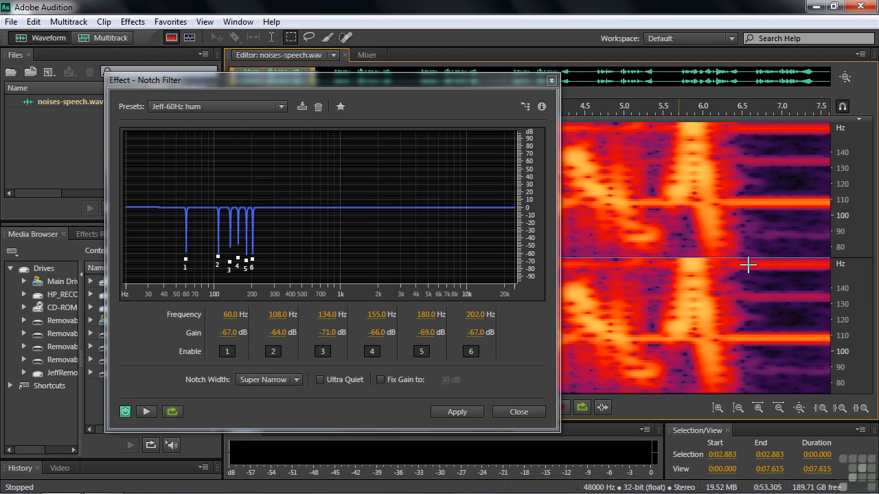
drag(860, 170, 854, 225)
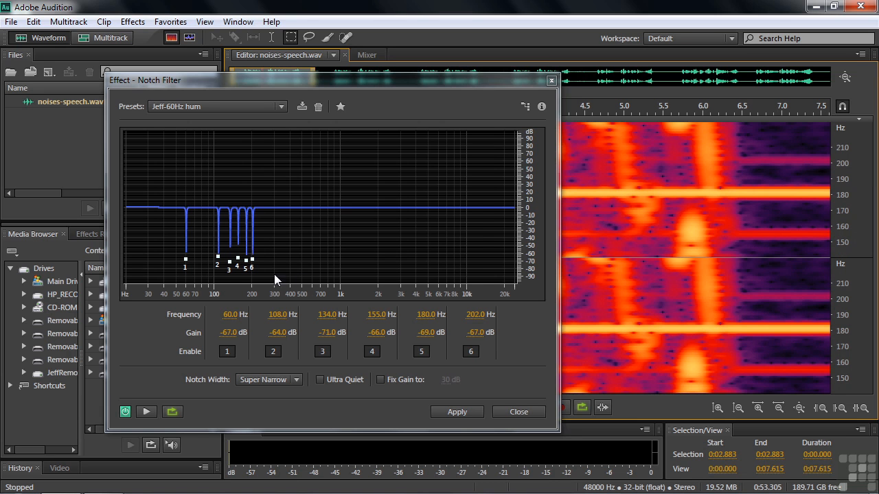
drag(328, 87, 322, 227)
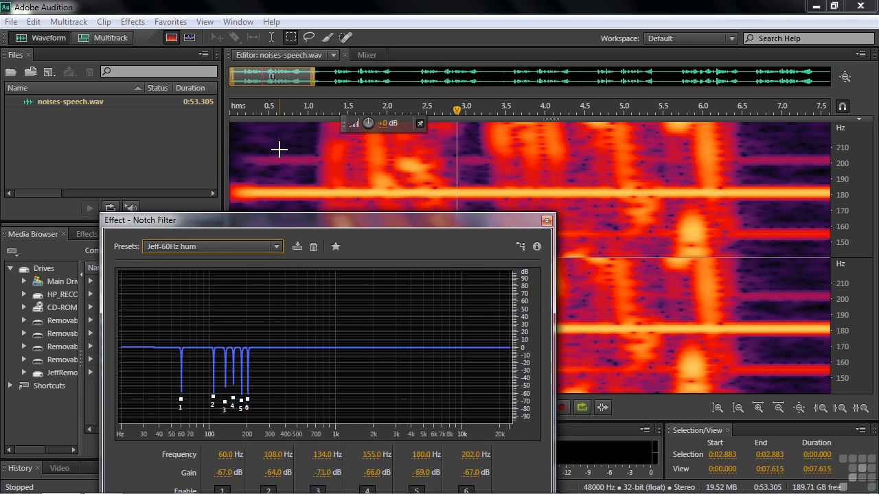
- Show the whole file across its full frequency range and preview the notch filter from the start
key(backslash)
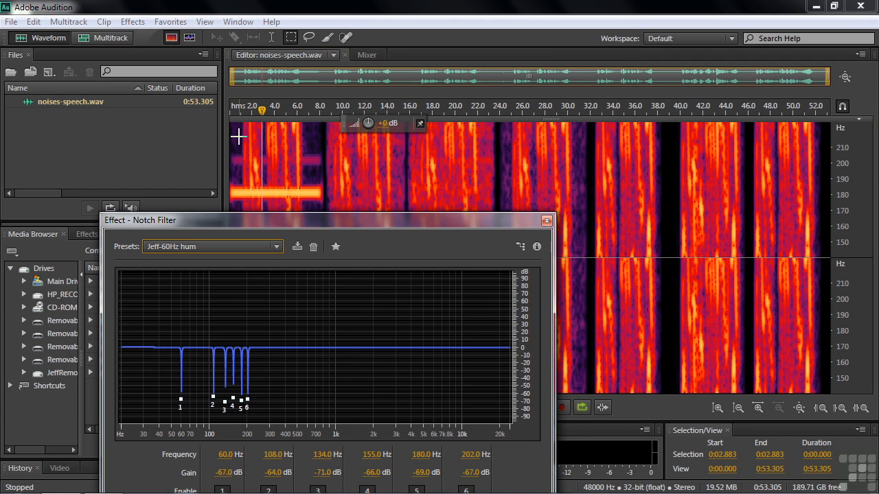
drag(262, 111, 248, 113)
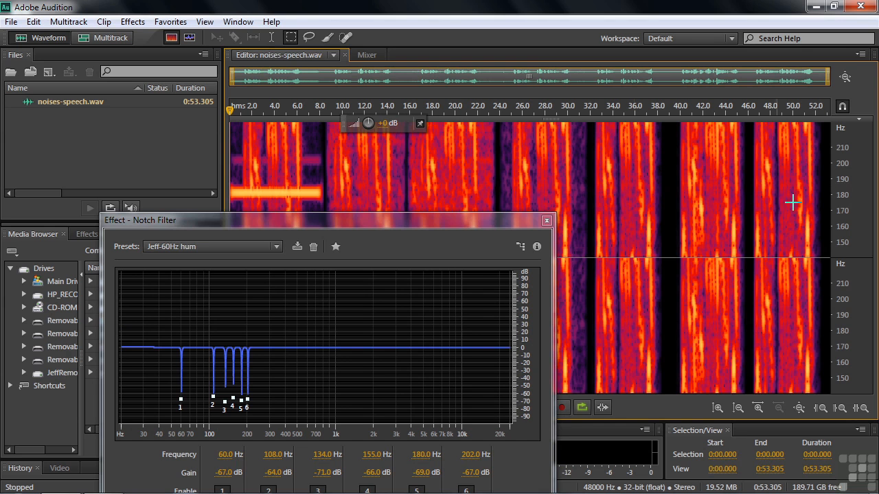
right_click(856, 174)
click(700, 209)
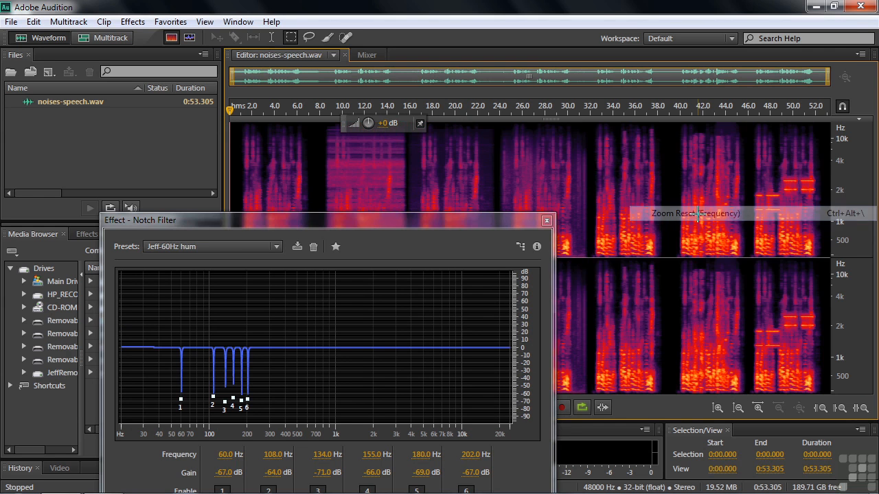
key(space)
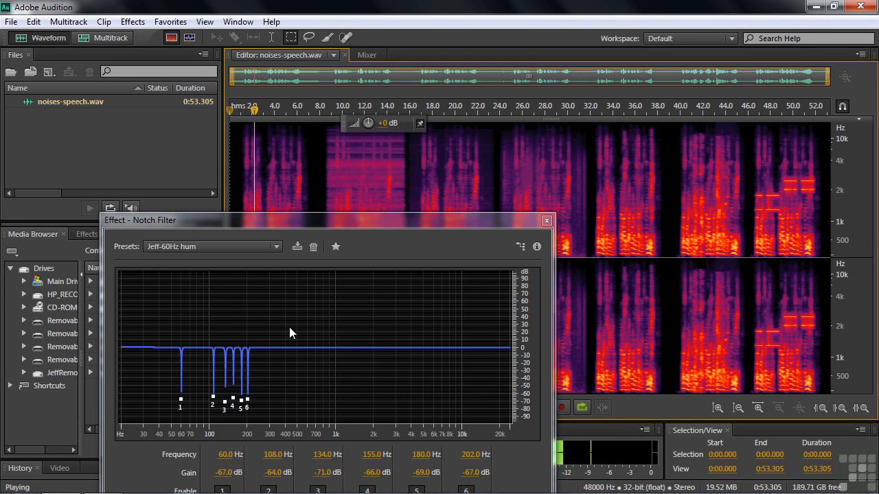
key(space)
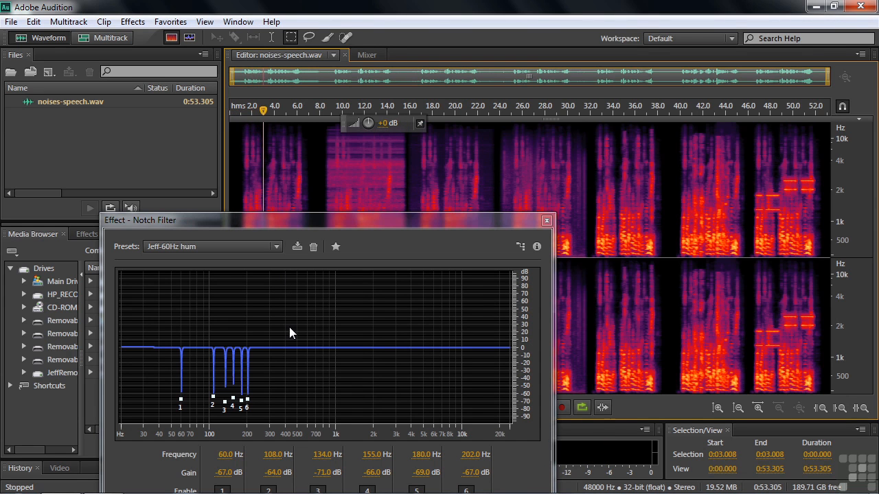
- Preview more of the first phrase from about 3 seconds with the notch filter, and close the effect without applying it
drag(368, 219, 621, 131)
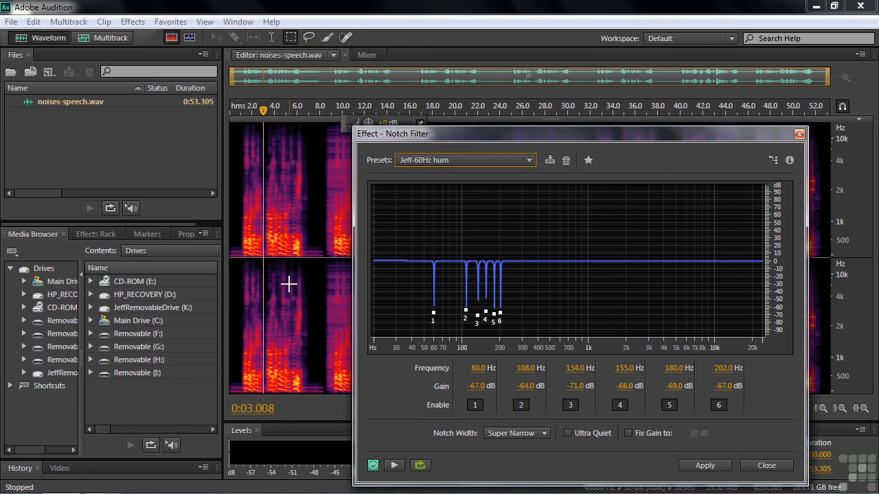
key(space)
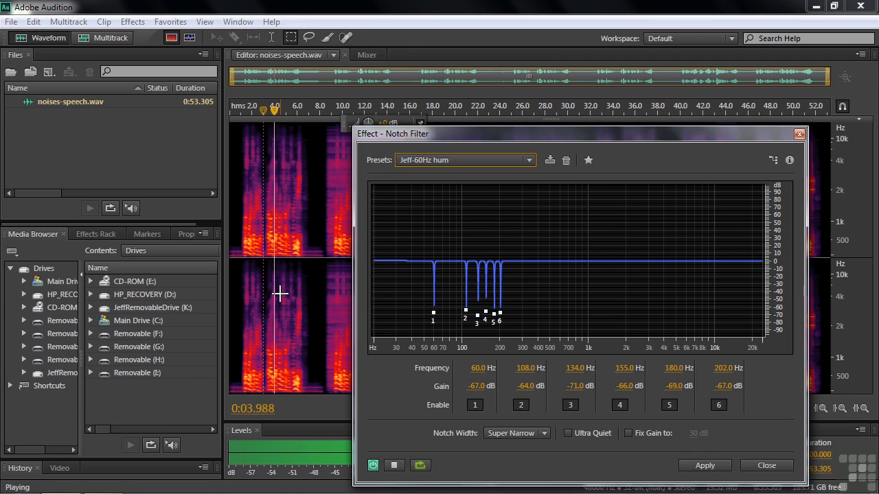
key(space)
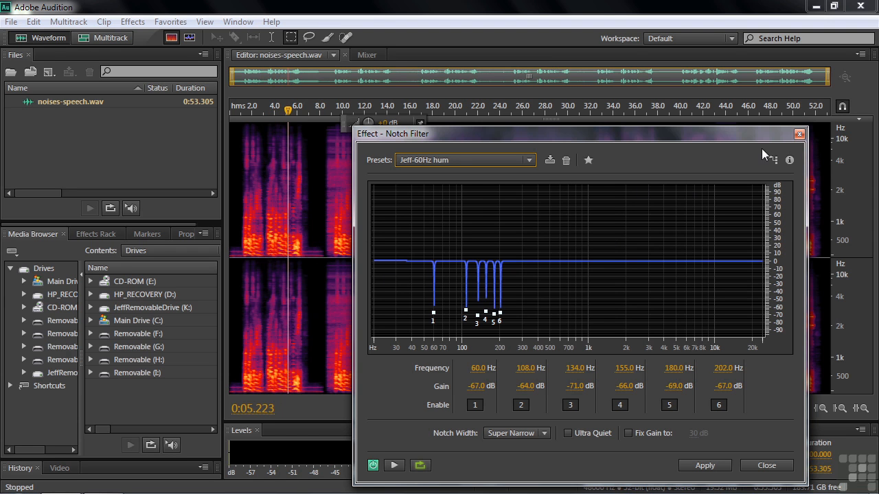
click(798, 134)
- Play the start of the second phrase from about 8.5 seconds to hear its background noise
click(325, 189)
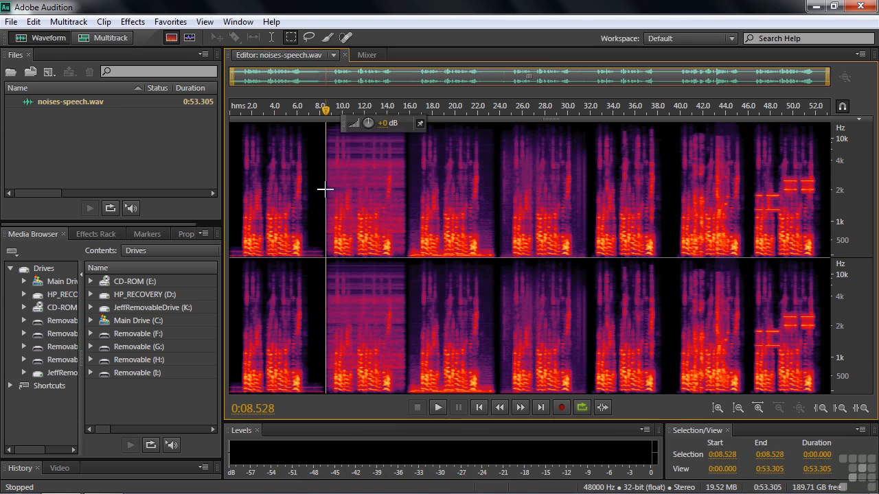
key(space)
key(space)
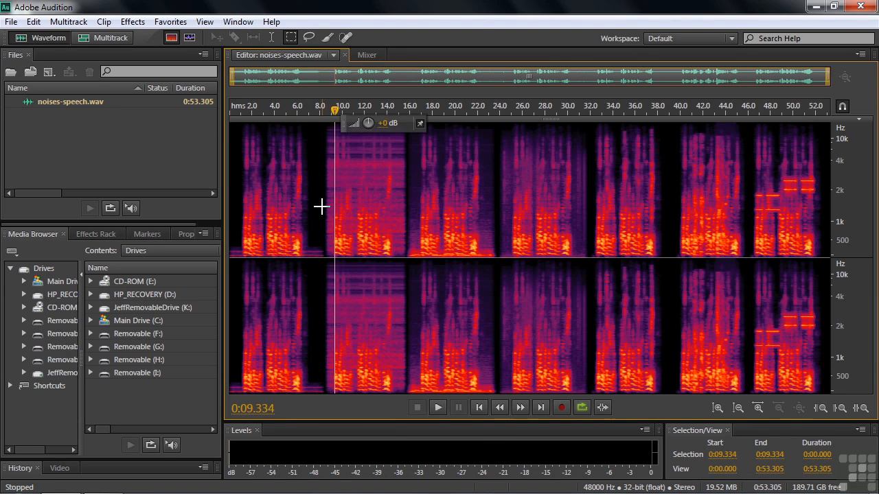
- Open the Noise Reduction (process) effect with the second phrase filling the view, from about 7.9 to 16.4 seconds
drag(366, 114, 414, 142)
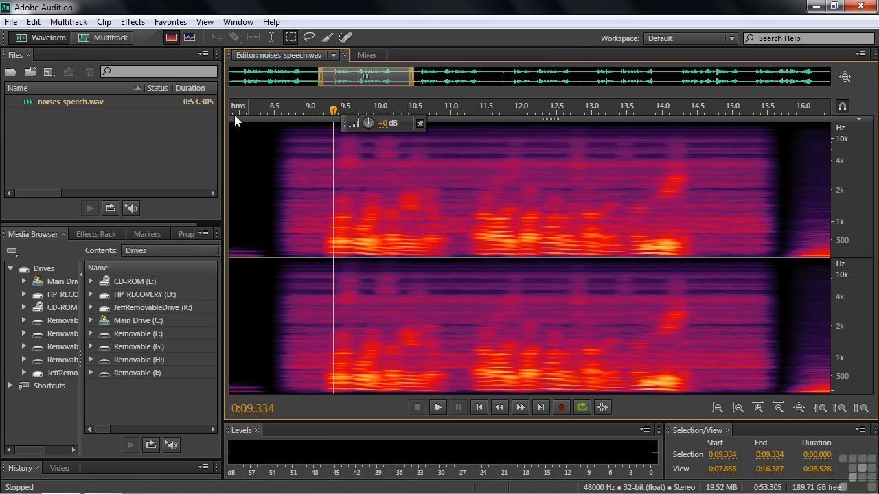
click(133, 22)
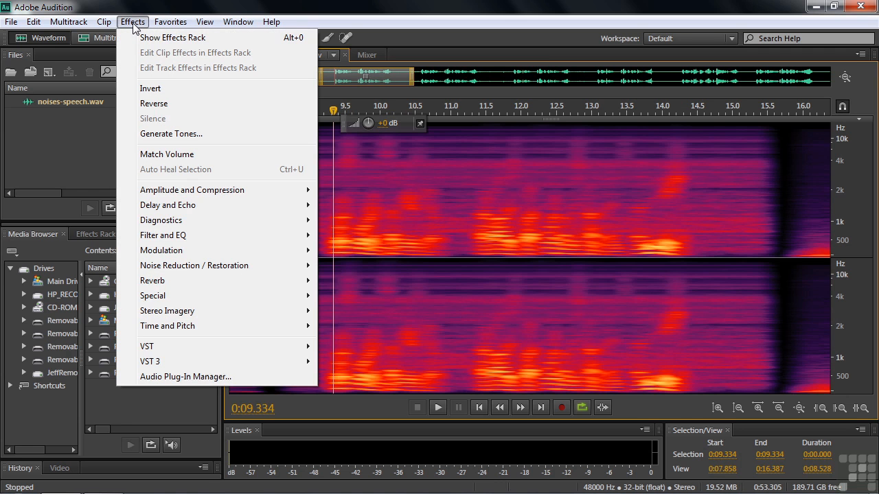
mouse_move(281, 265)
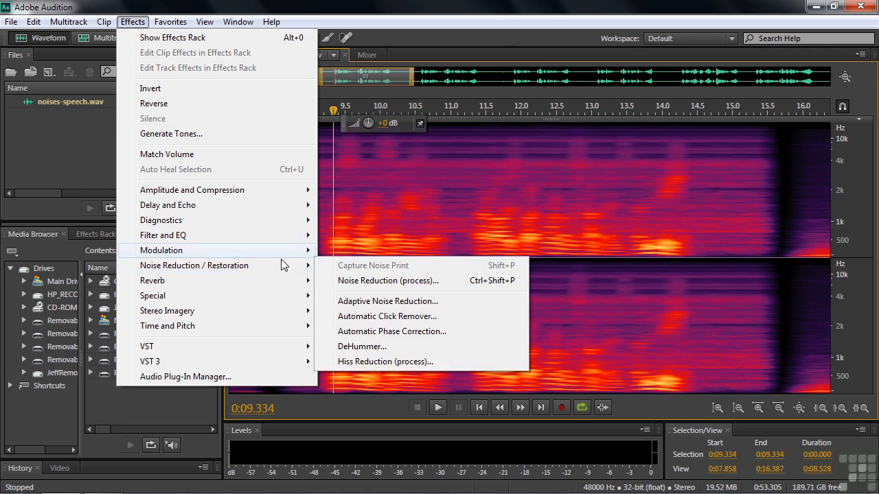
click(356, 281)
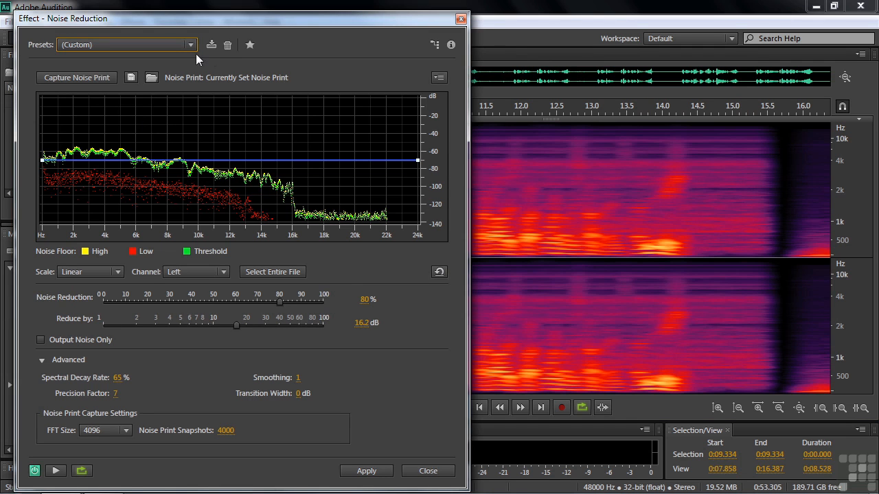
- Select the noise-only passage after the second phrase with the Time Selection tool, from about 14.5 to 15.4 seconds, and play it
drag(277, 22, 275, 155)
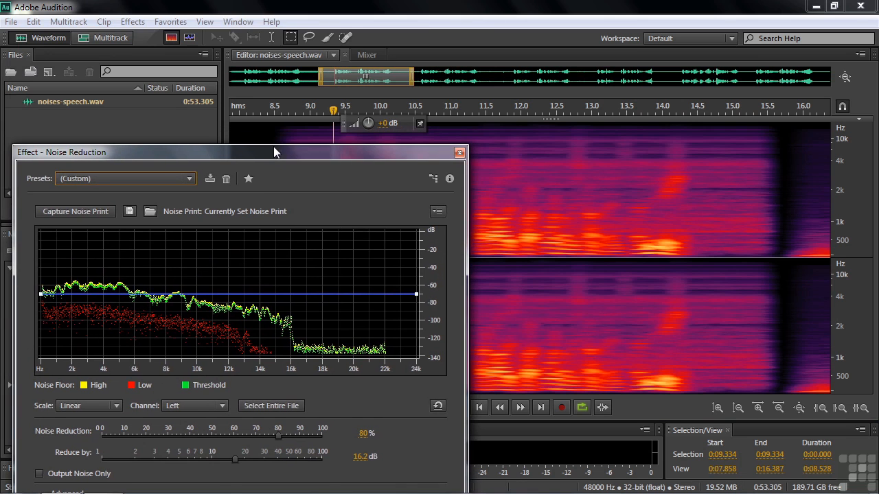
click(272, 38)
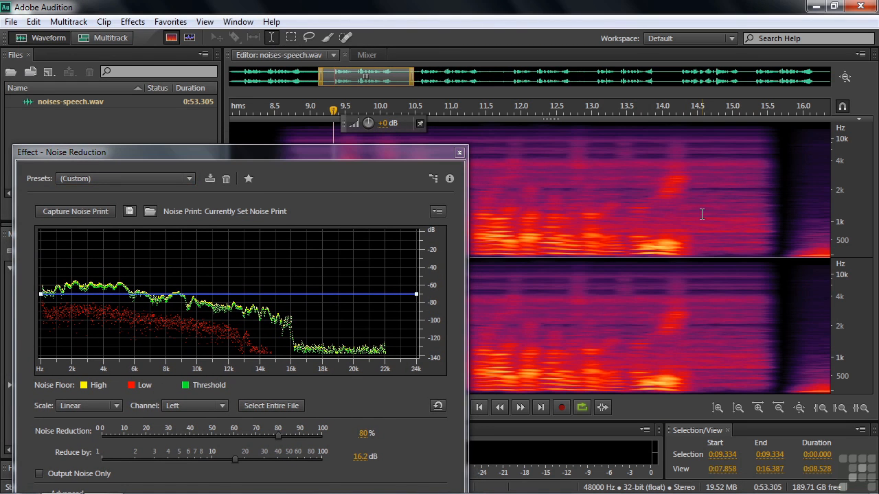
drag(697, 216, 760, 230)
drag(359, 151, 365, 253)
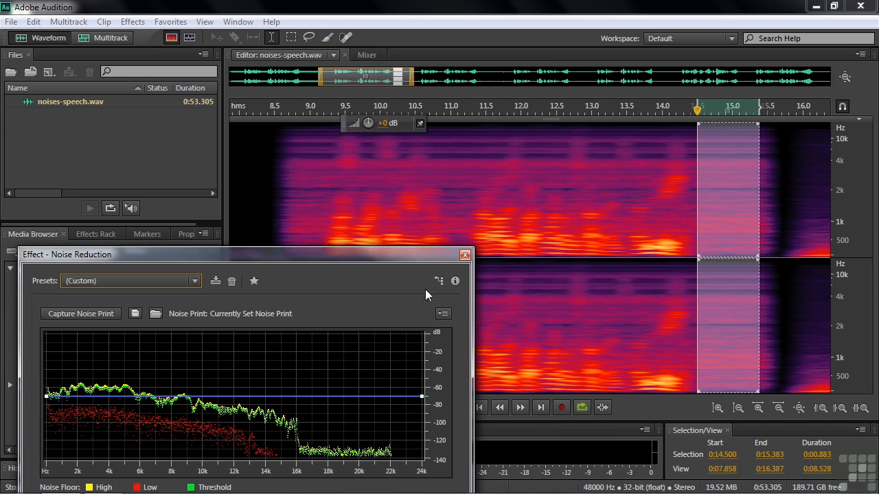
drag(419, 260, 314, 163)
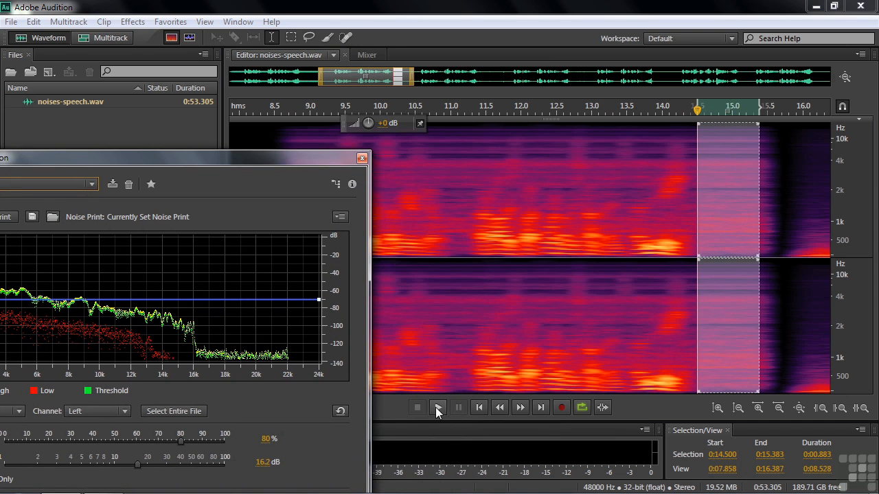
click(435, 407)
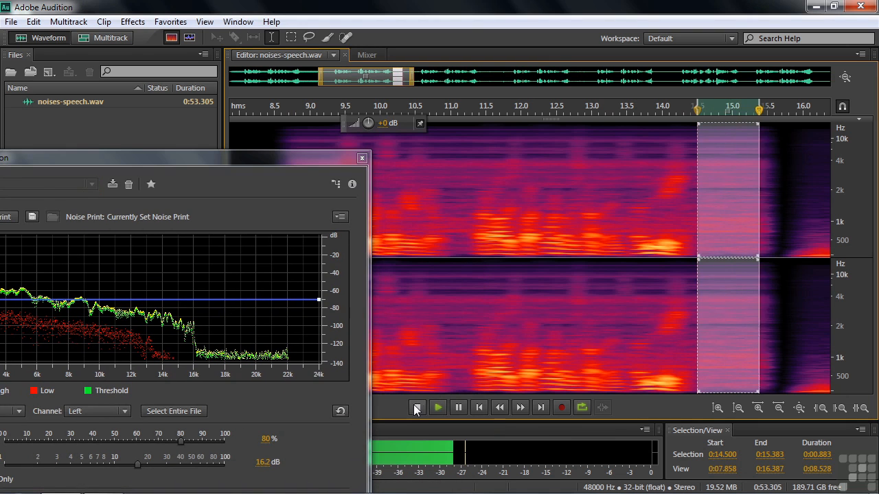
- Capture the selected passage as the noise print, and select the whole second phrase from about 8.6 to 15.7 seconds
drag(306, 157, 523, 45)
click(210, 101)
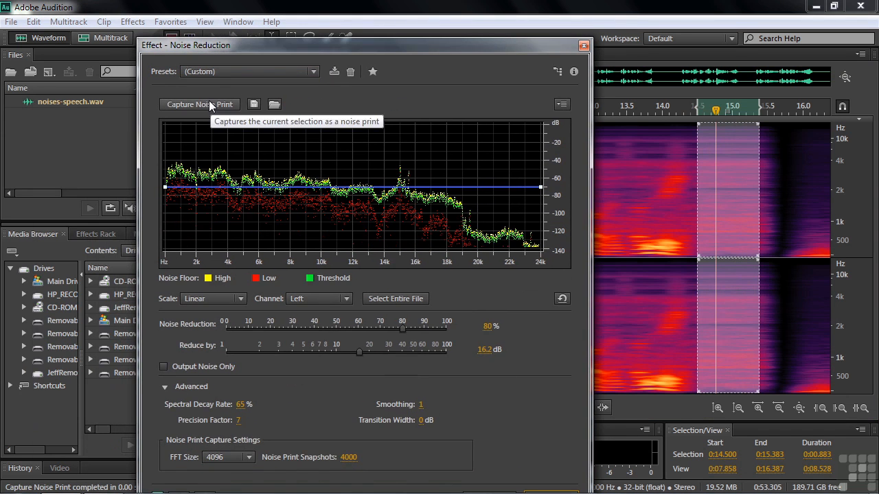
drag(366, 51, 375, 327)
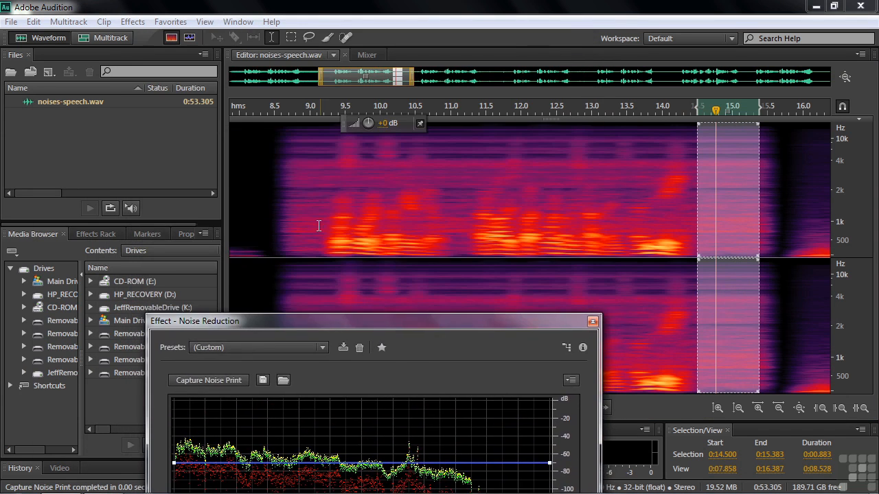
drag(281, 199, 743, 220)
drag(528, 323, 397, 23)
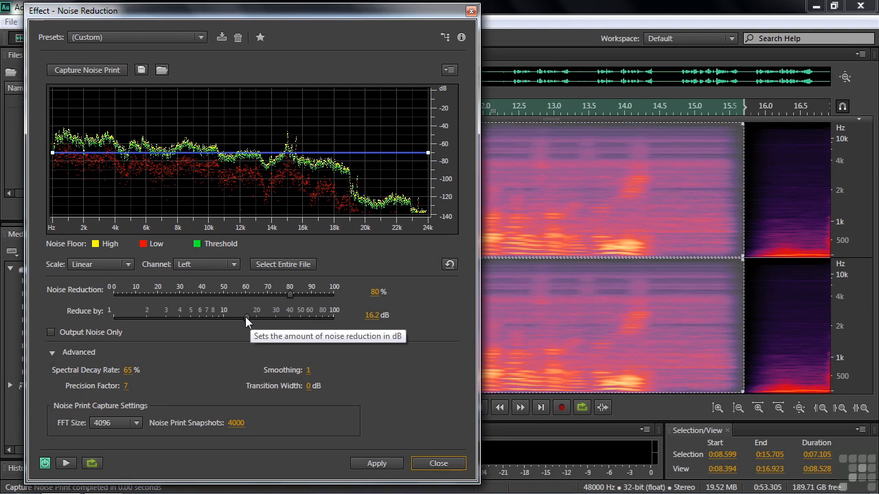
- Preview the second phrase with Noise Reduction at 90% and Reduce by at about 33 dB, and close the effect without applying it
click(67, 464)
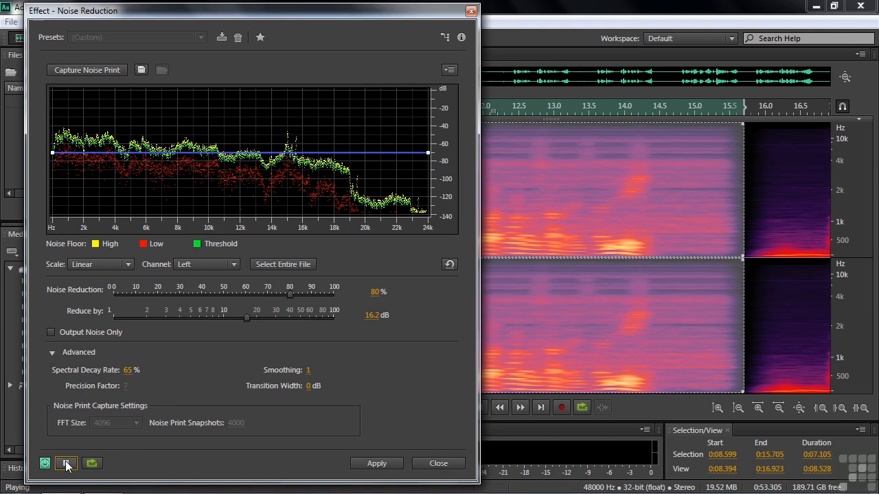
drag(291, 293, 309, 294)
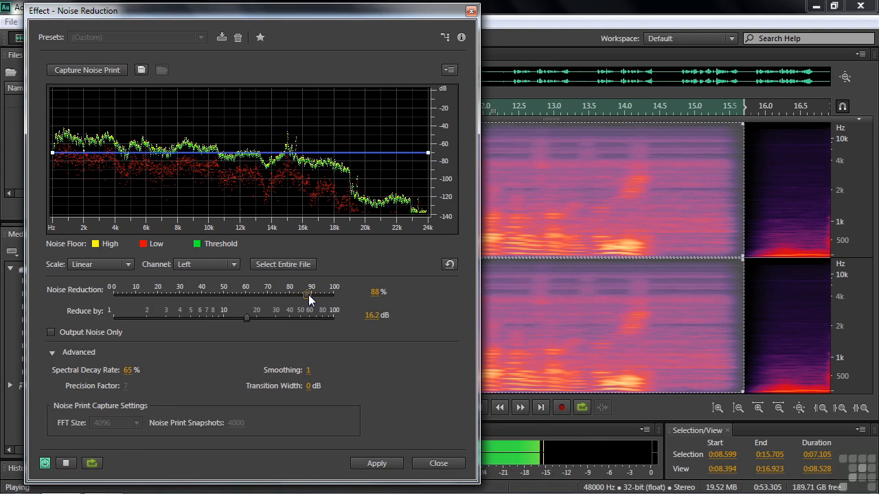
drag(244, 318, 281, 318)
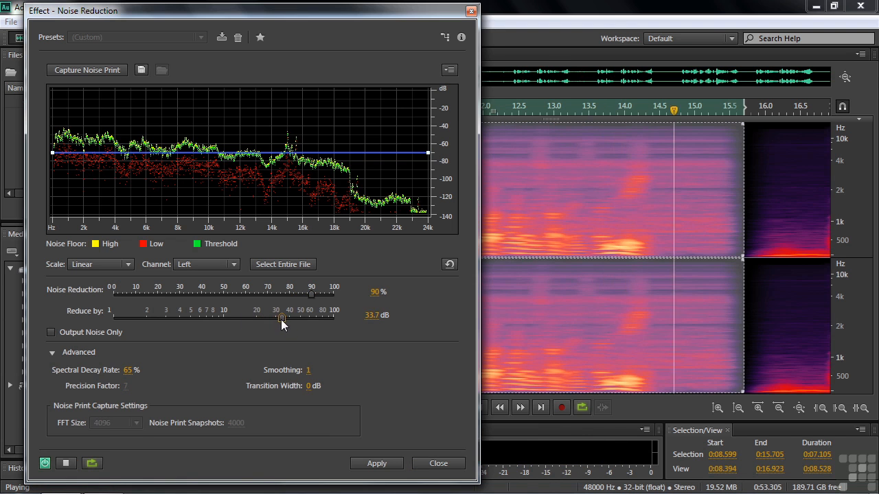
click(66, 464)
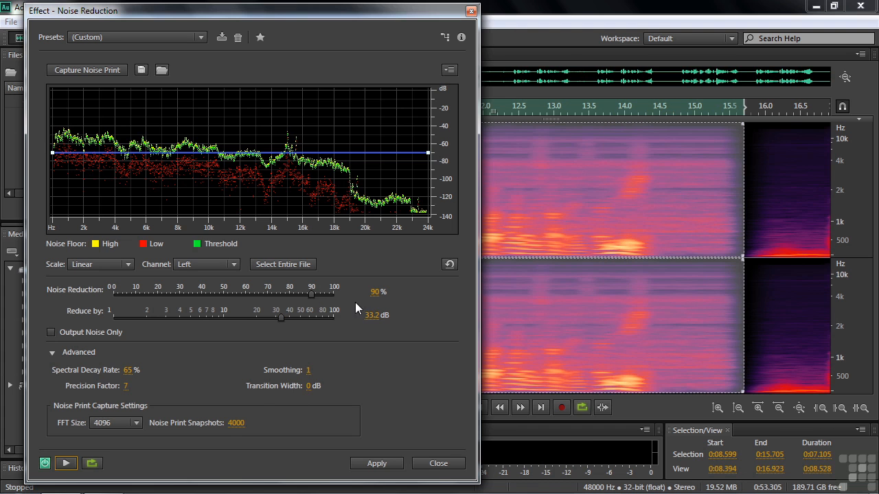
click(439, 465)
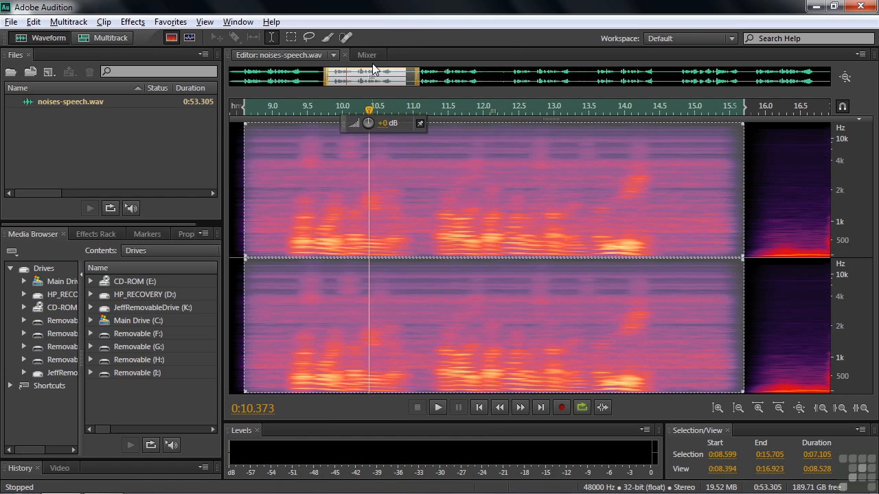
- Show the third phrase, from about 15 to 23.6 seconds, and play its start from about 15.8 seconds to hear the noise
drag(379, 77, 444, 105)
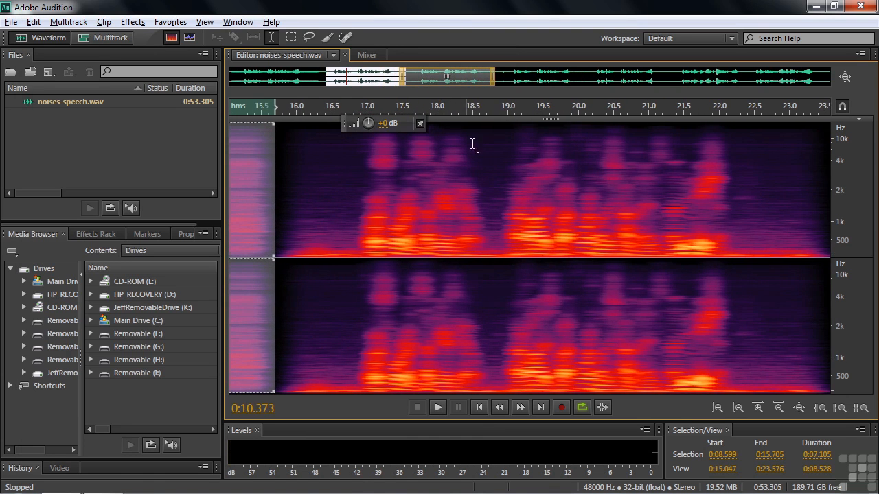
click(282, 228)
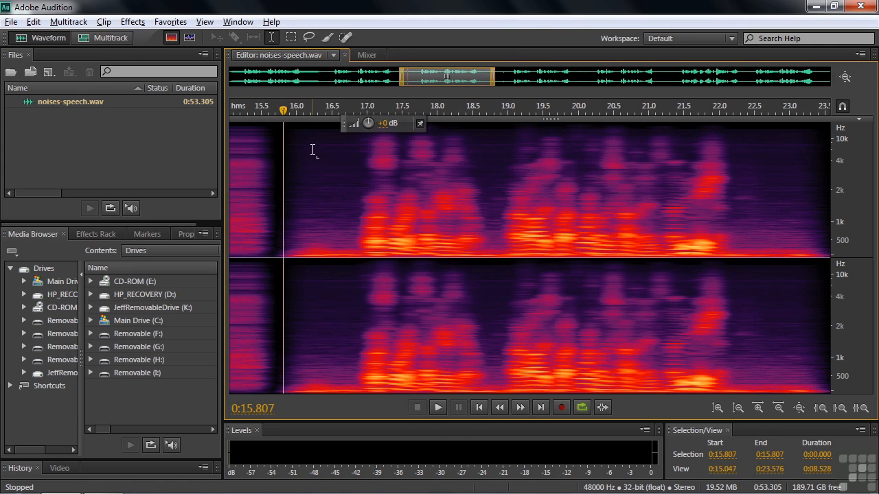
key(space)
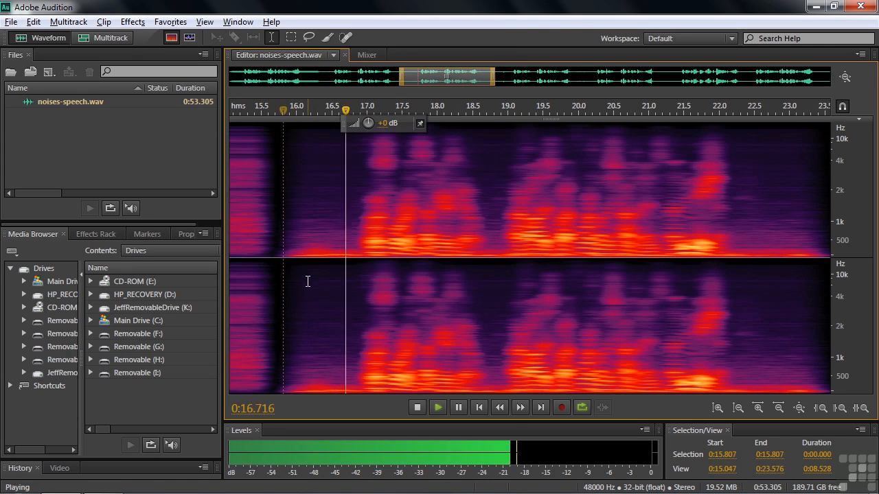
key(space)
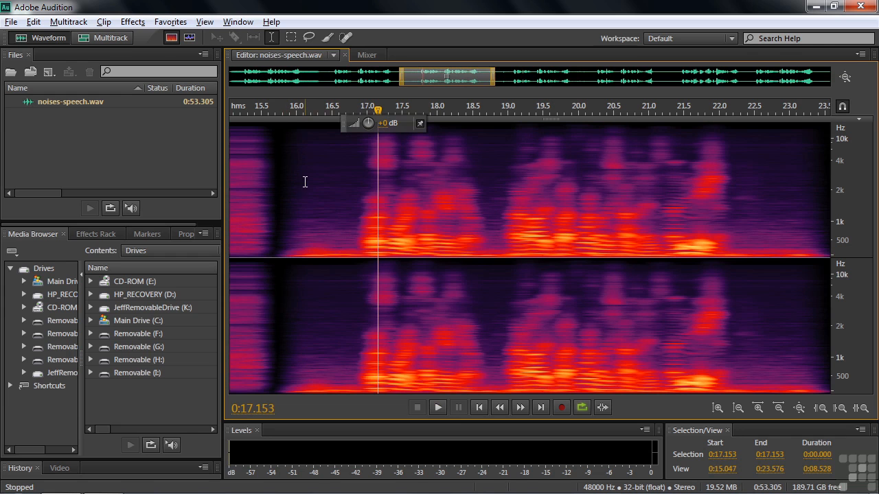
click(277, 252)
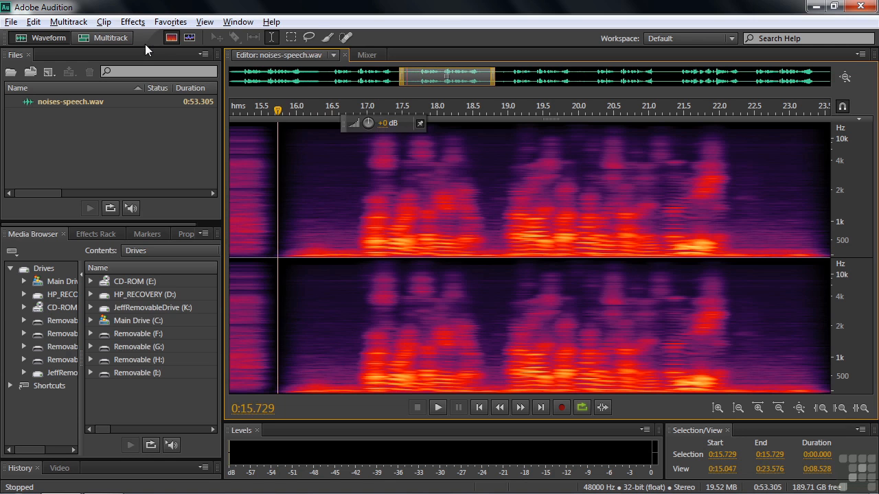
click(133, 23)
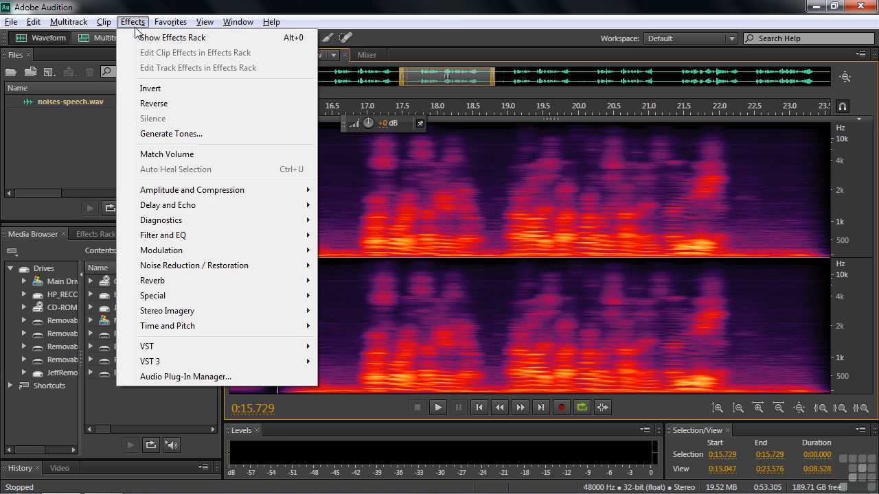
mouse_move(164, 236)
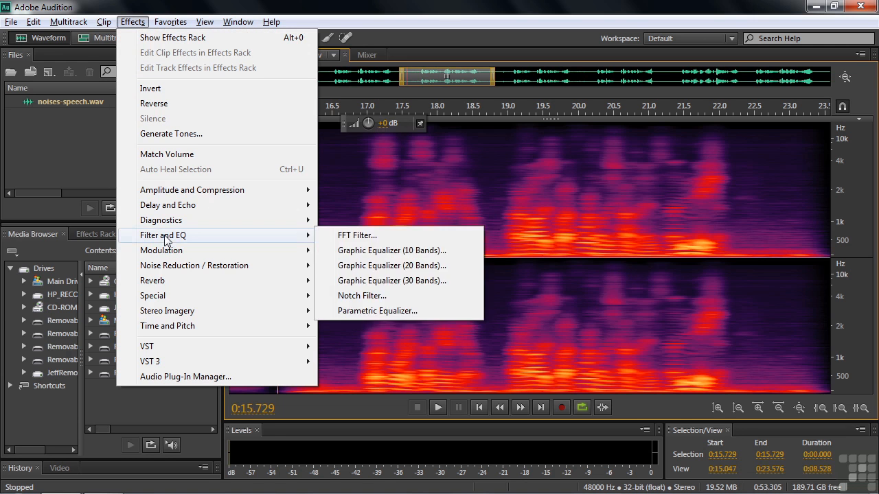
click(359, 295)
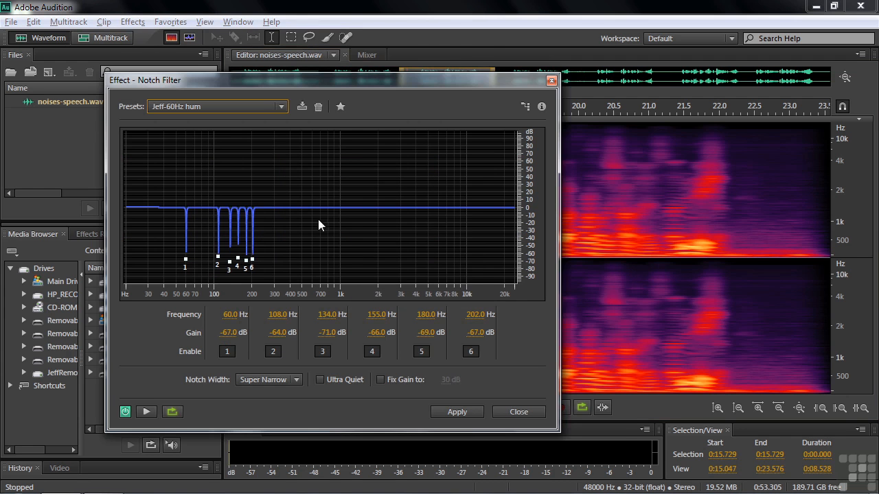
click(281, 107)
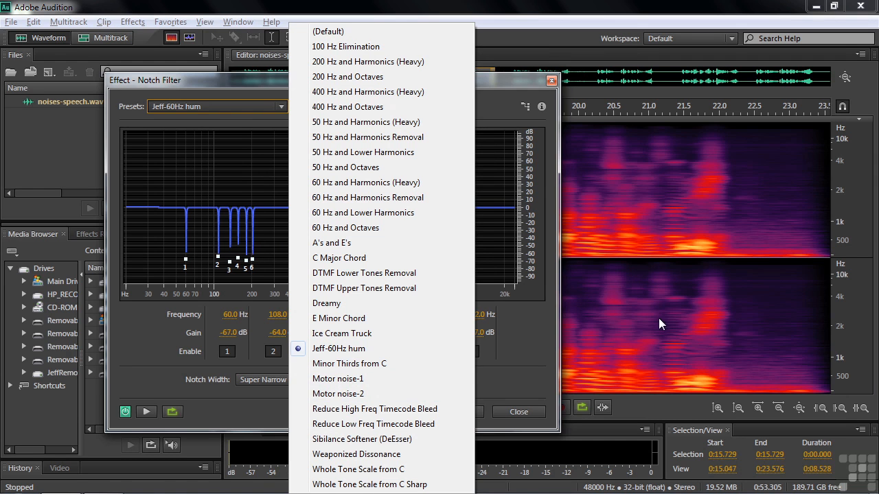
click(598, 332)
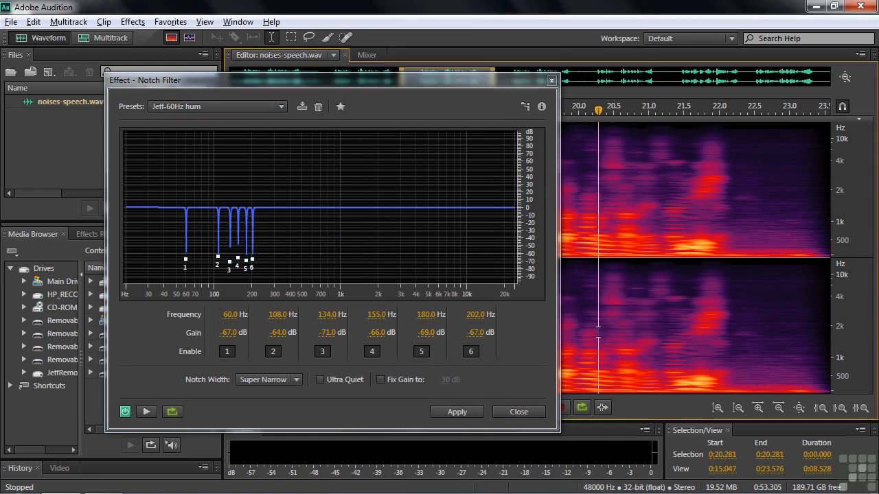
click(515, 411)
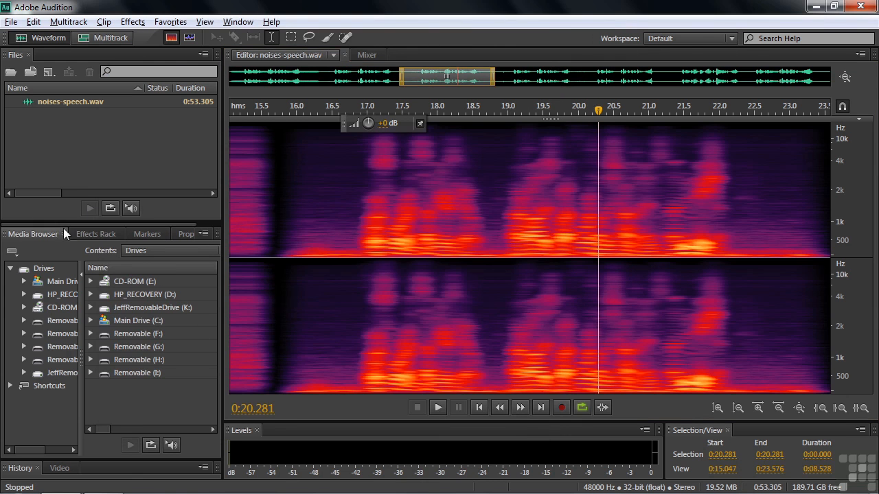
- Add a Notch Filter with the Motor noise-1 preset to the first slot of the Effects Rack
click(96, 234)
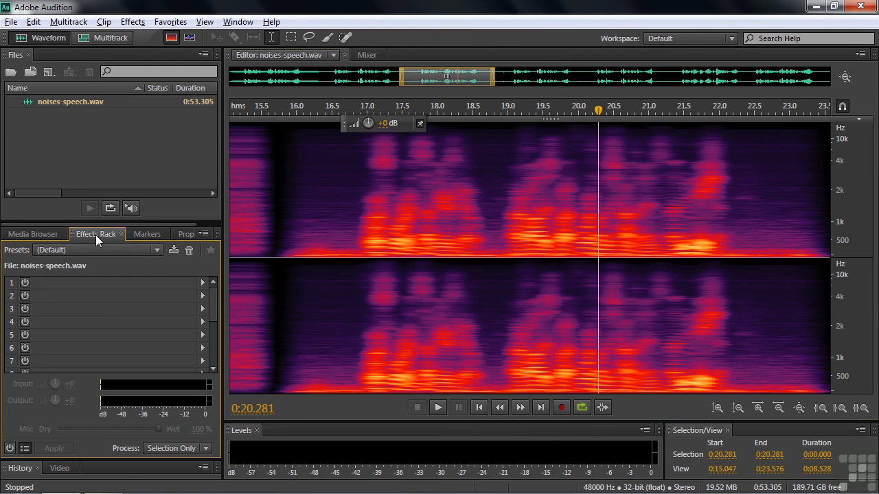
click(203, 282)
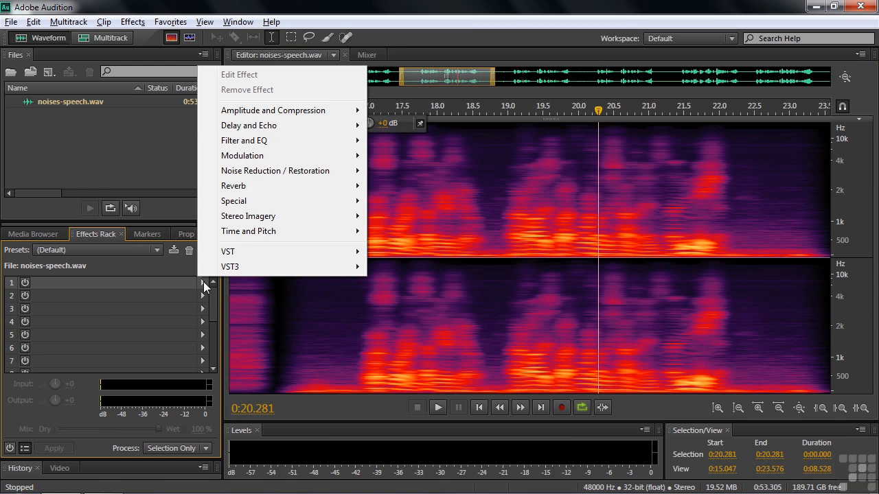
mouse_move(261, 144)
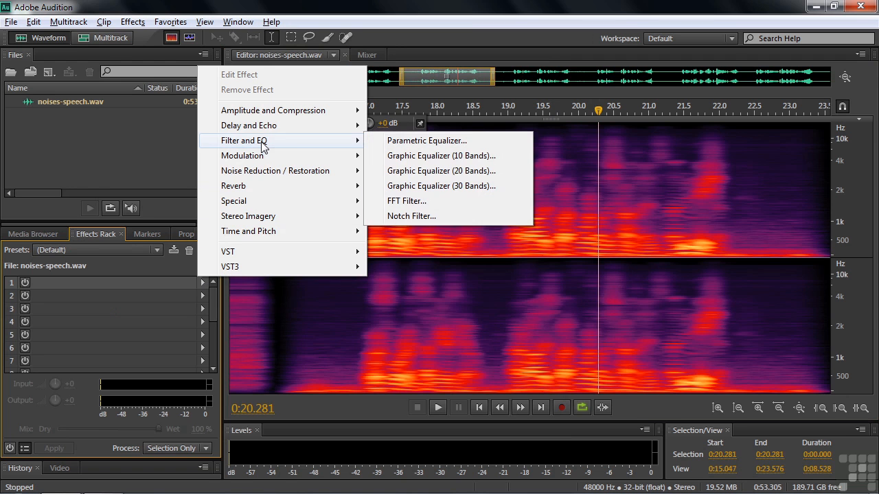
click(410, 216)
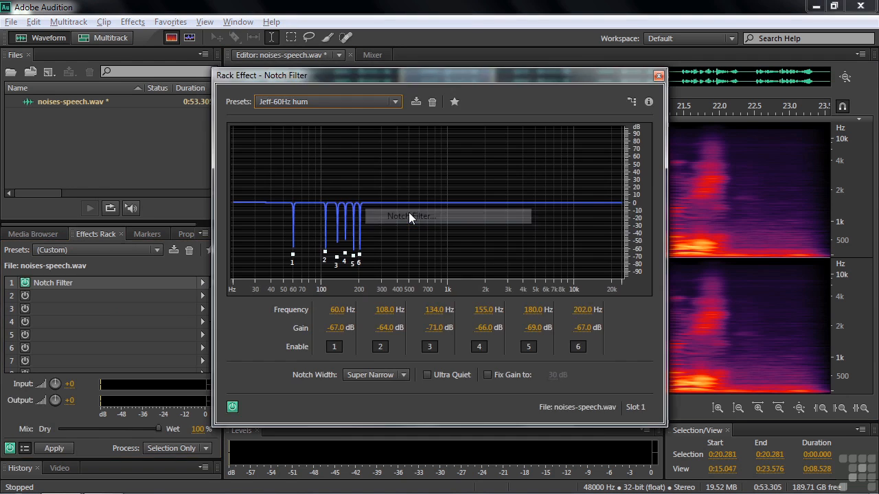
click(396, 102)
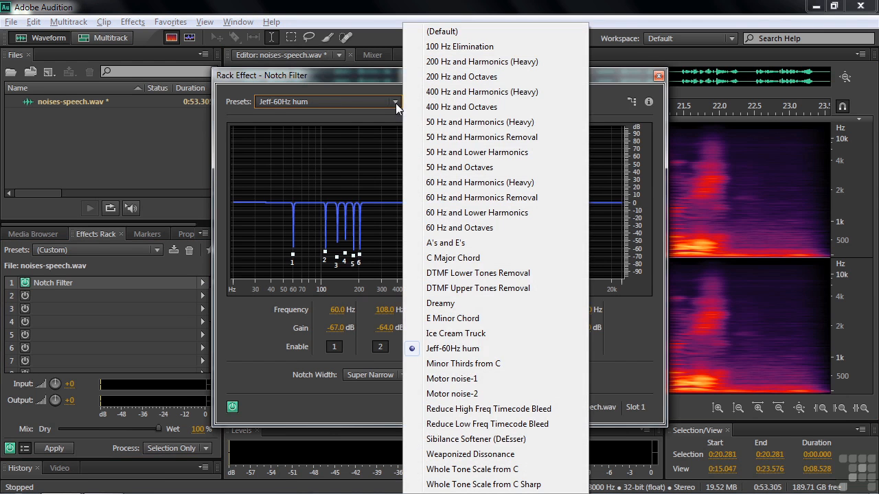
click(446, 379)
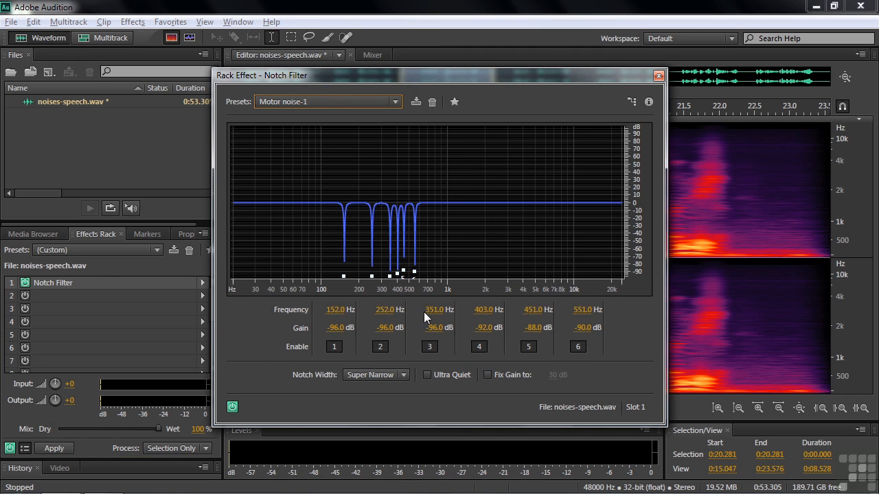
- Enlarge the third phrase's frequency range below about 700 Hz and examine its noise bands against the notch filter's frequencies
drag(506, 75, 297, 77)
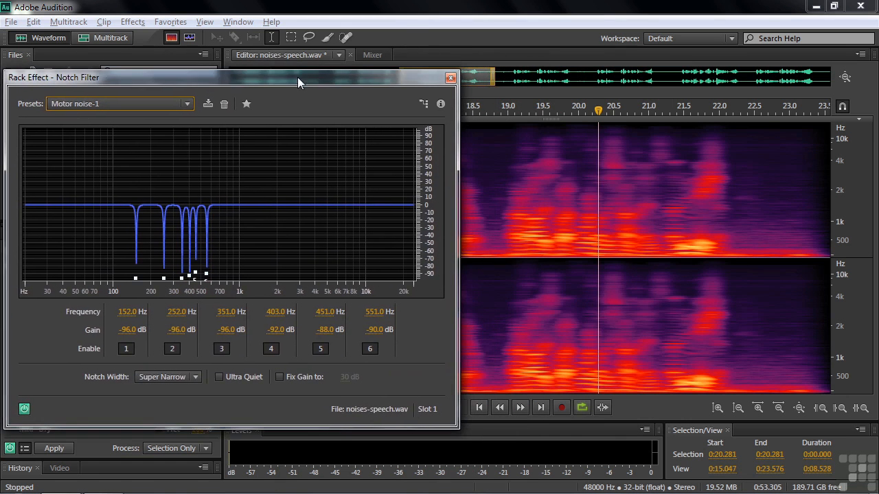
drag(398, 77, 209, 77)
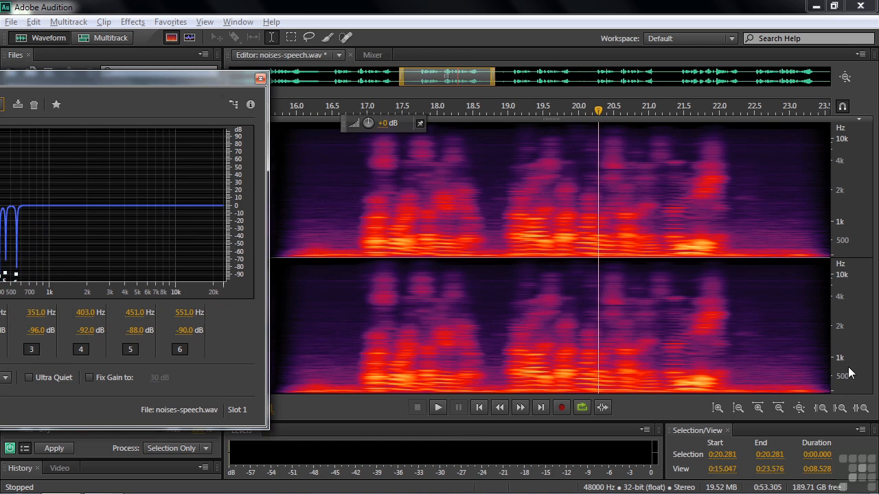
drag(855, 368, 858, 390)
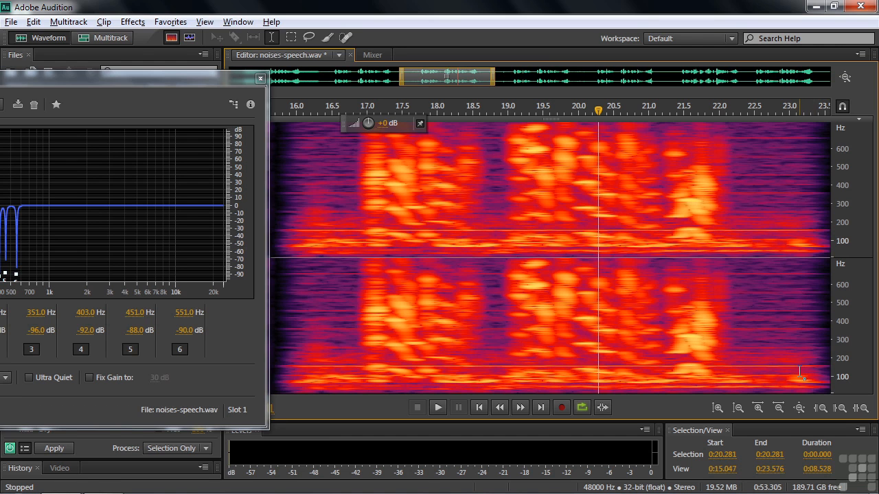
drag(195, 78, 374, 78)
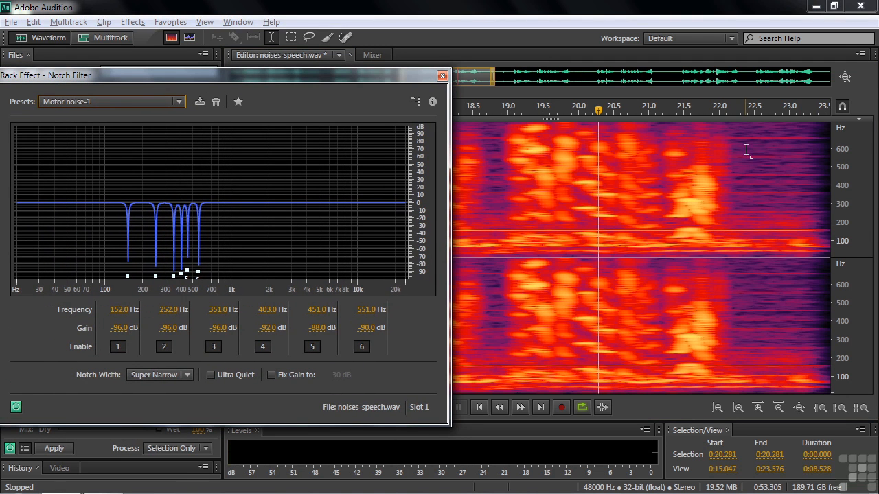
drag(388, 77, 184, 103)
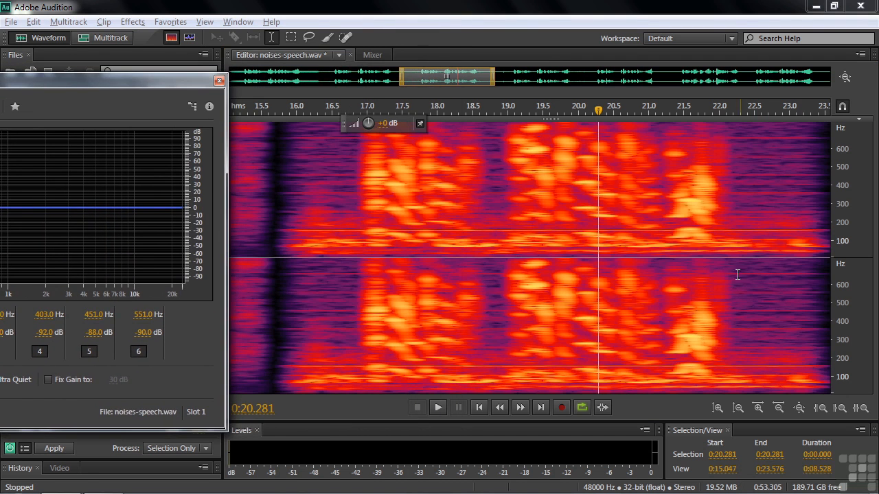
- Select the motor noise from about 22.24 to 23.5 seconds and play it with the Motor noise-1 filter bypassed and re-enabled
drag(736, 278, 824, 296)
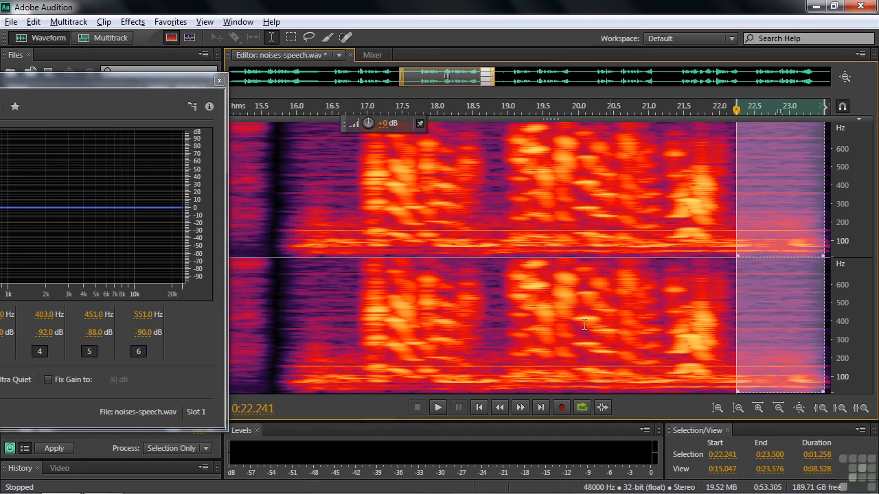
drag(158, 84, 391, 74)
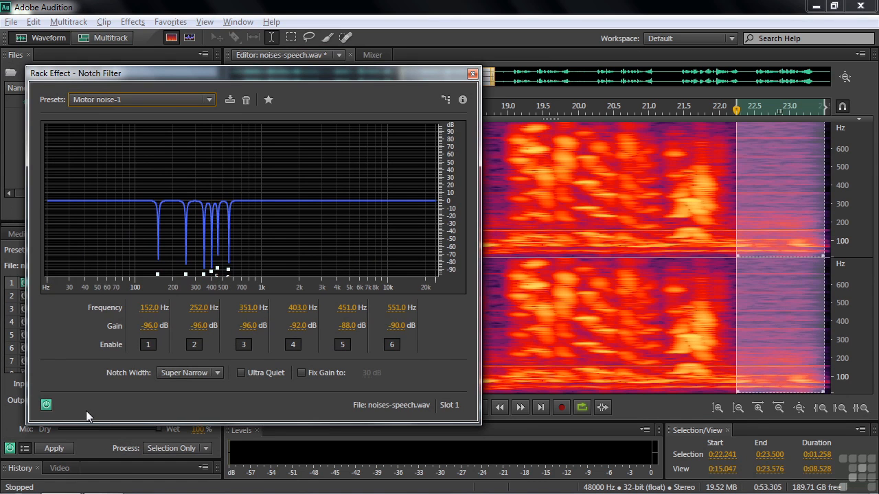
key(space)
click(46, 406)
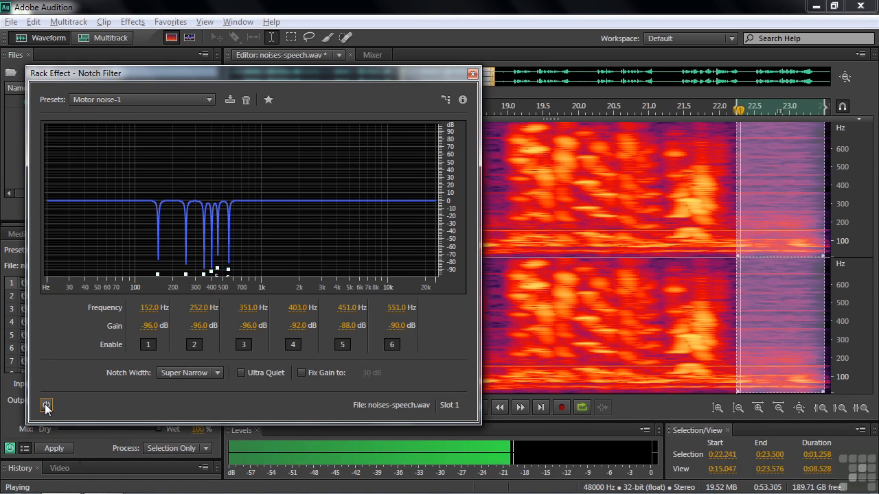
click(46, 405)
key(space)
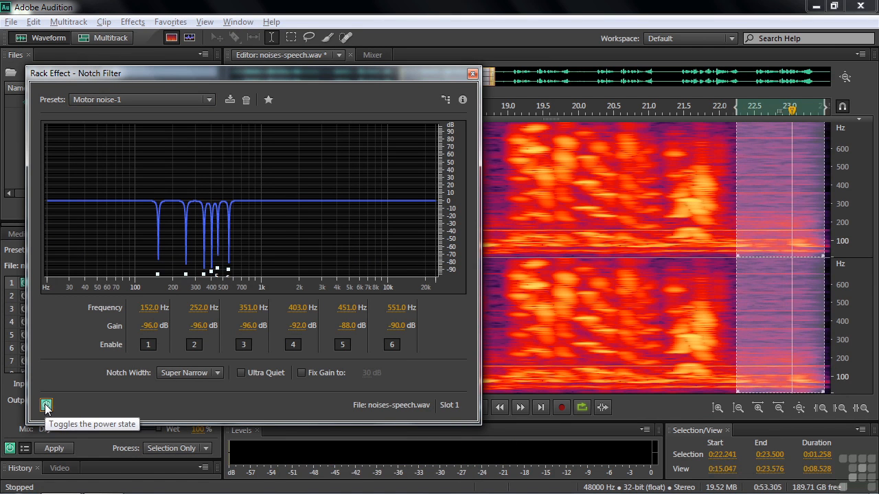
click(472, 73)
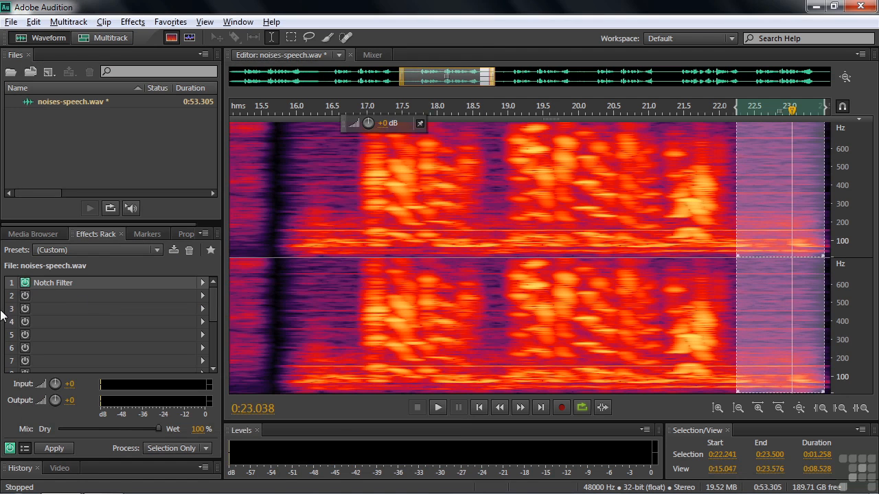
- Add a second Notch Filter with the Motor noise-2 preset to the rack's second slot and compare its frequencies with the noise bands
click(204, 296)
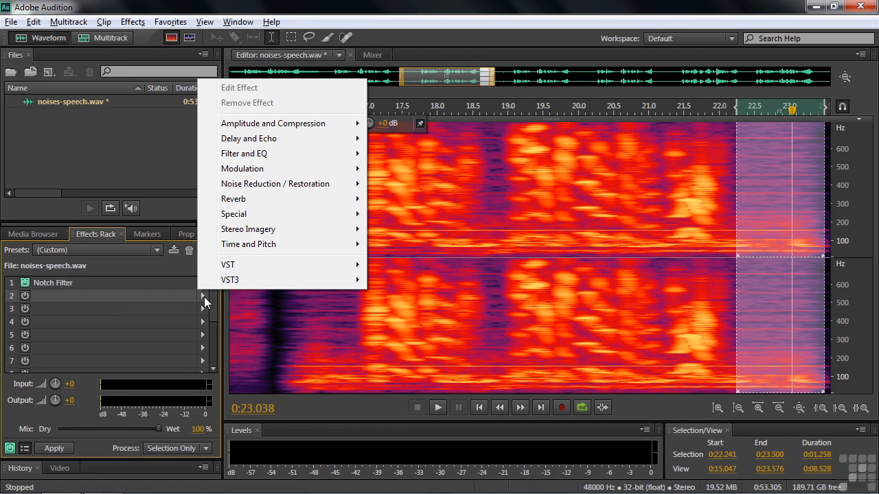
mouse_move(241, 158)
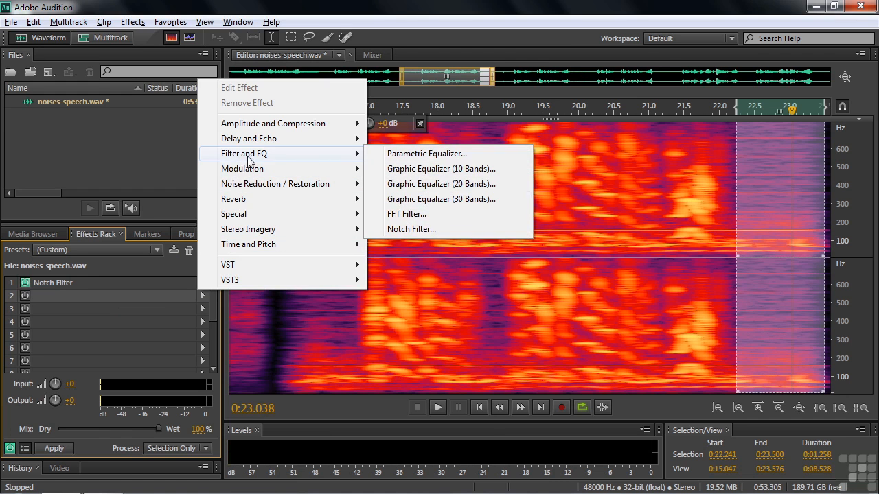
click(404, 231)
click(393, 103)
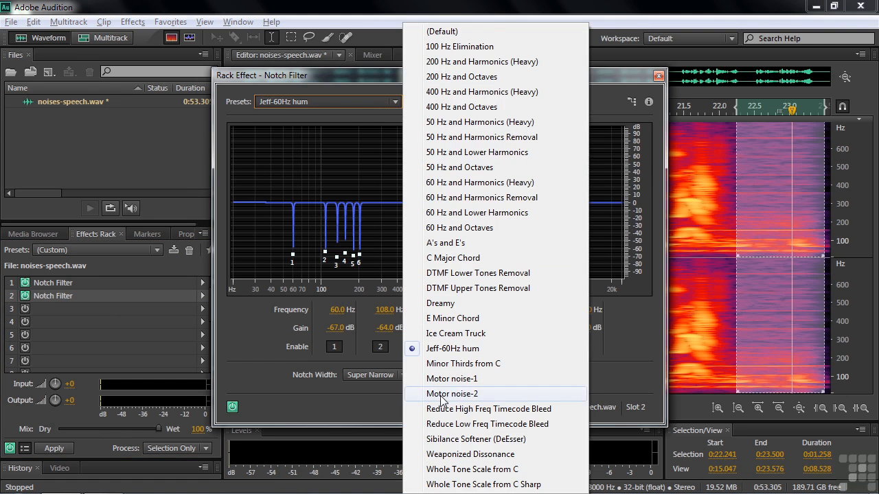
click(441, 394)
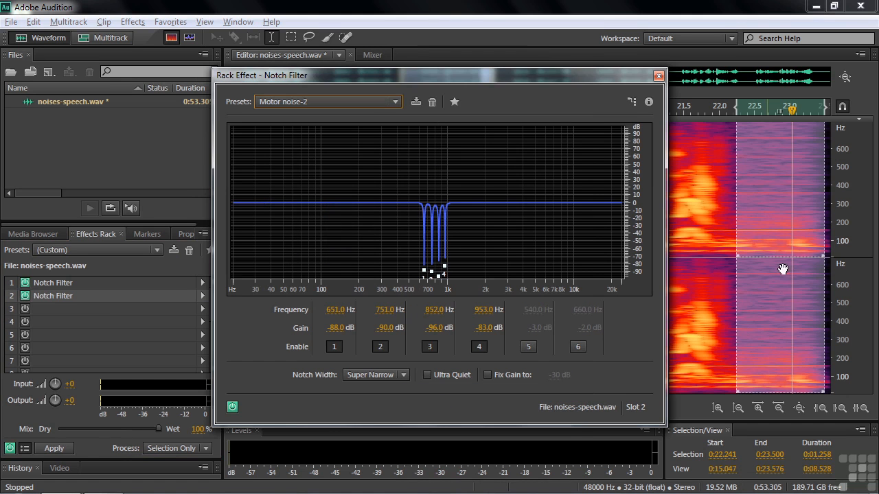
drag(852, 278, 851, 356)
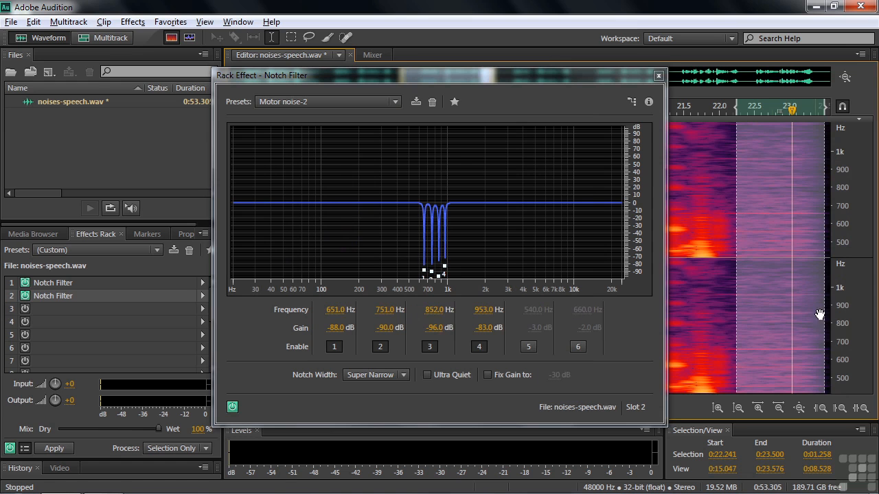
drag(846, 339, 845, 320)
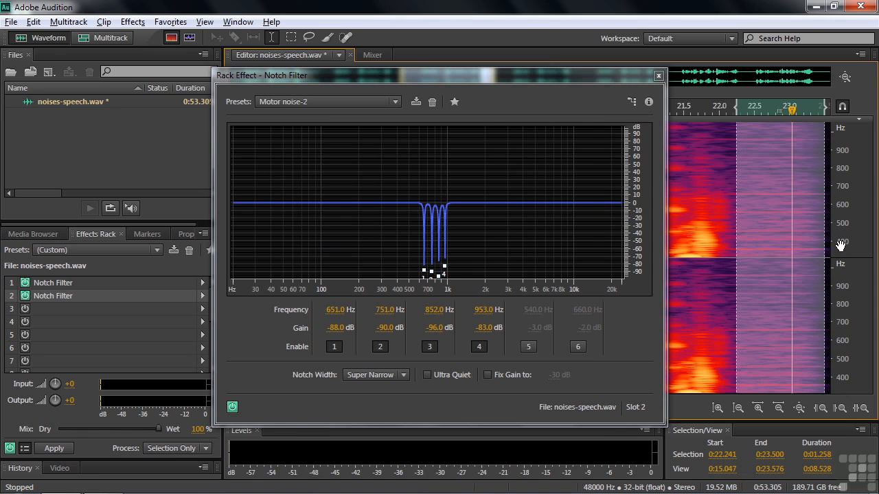
click(658, 76)
- Play the selected motor noise while bypassing and re-enabling the whole Effects Rack to compare the two notch filters' effect
key(space)
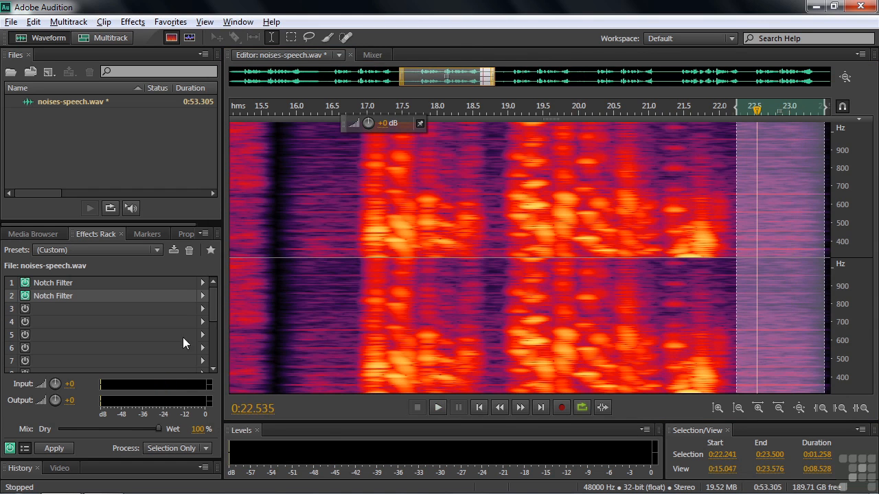
key(space)
click(10, 449)
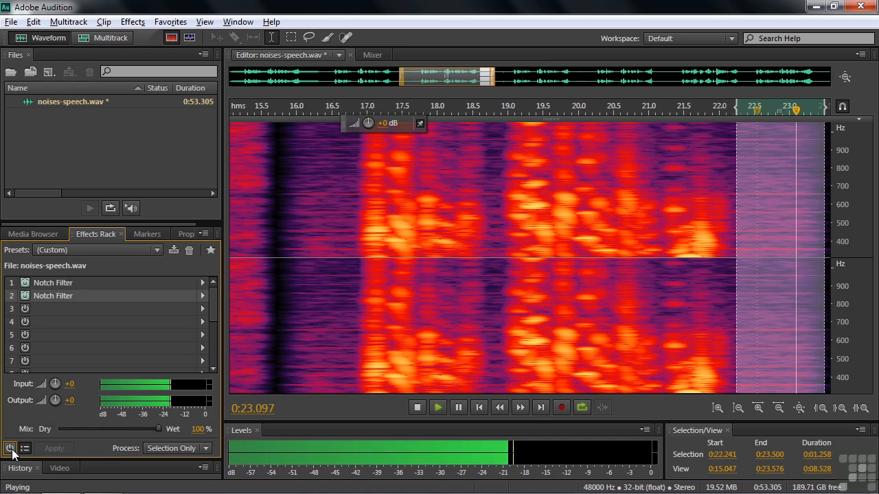
click(10, 449)
key(space)
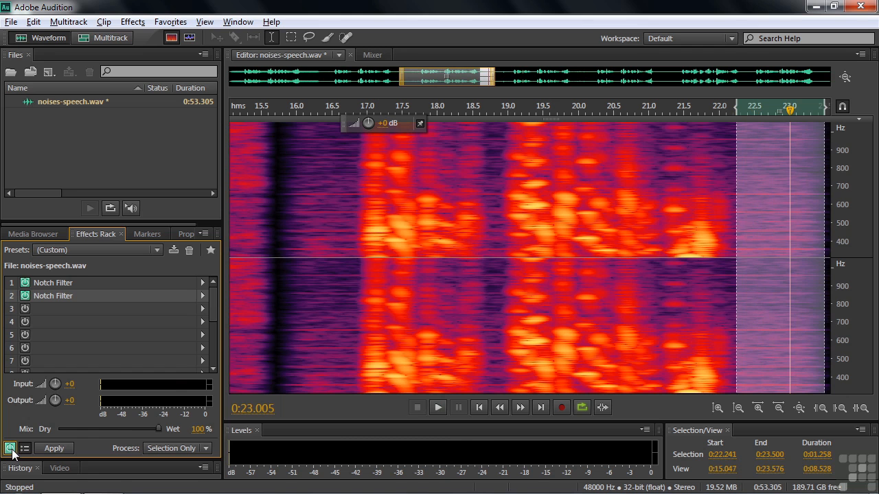
- Open Noise Reduction (process), trim the selection to about 22.37 to 23.5 seconds, and capture it as the noise print
click(135, 25)
mouse_move(178, 268)
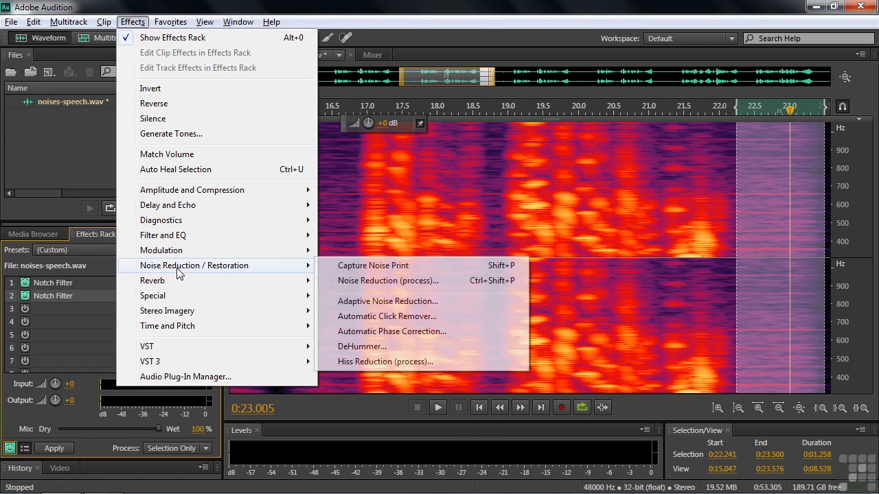
click(369, 281)
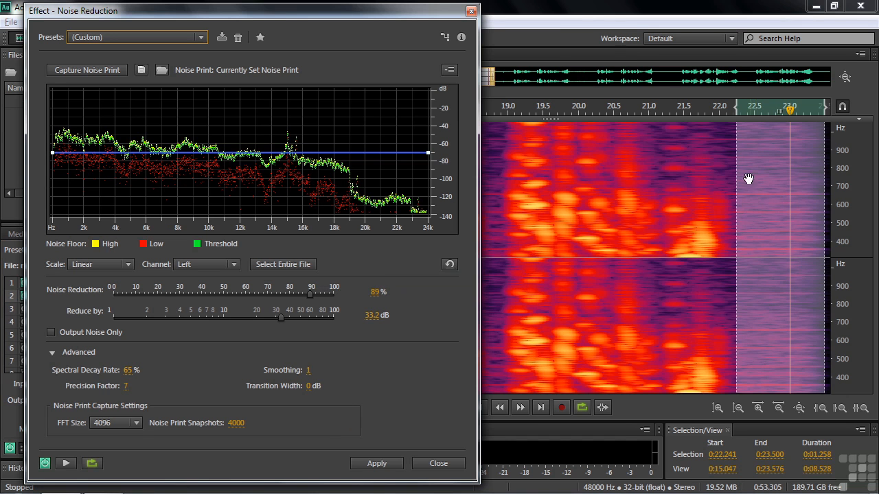
drag(737, 111, 746, 108)
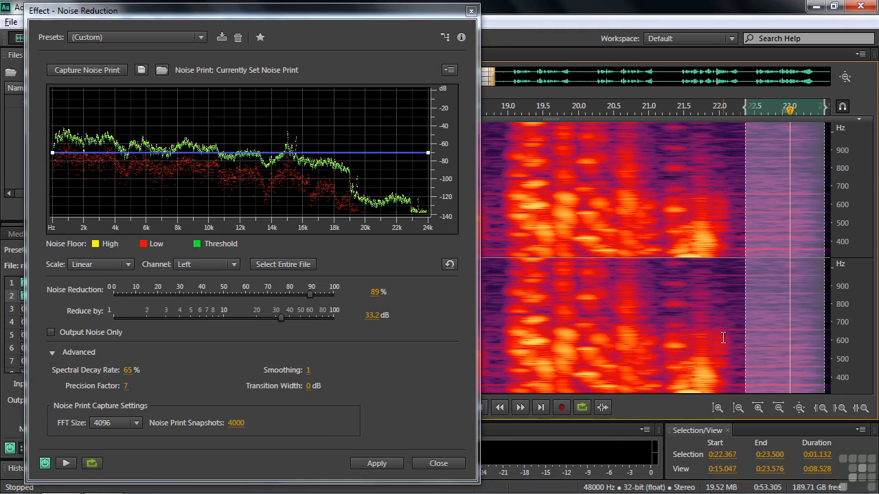
click(104, 70)
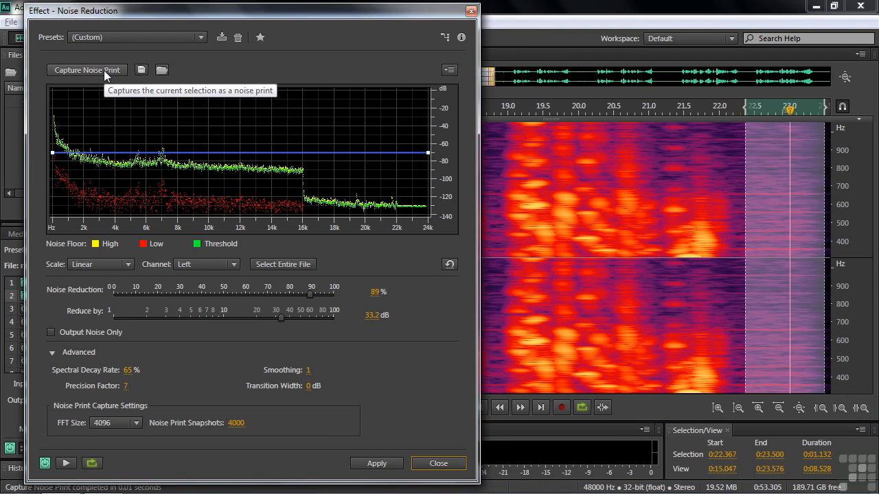
- Select the entire third phrase from about 15.76 to 23.61 seconds and start previewing the noise reduction on it
key(minus)
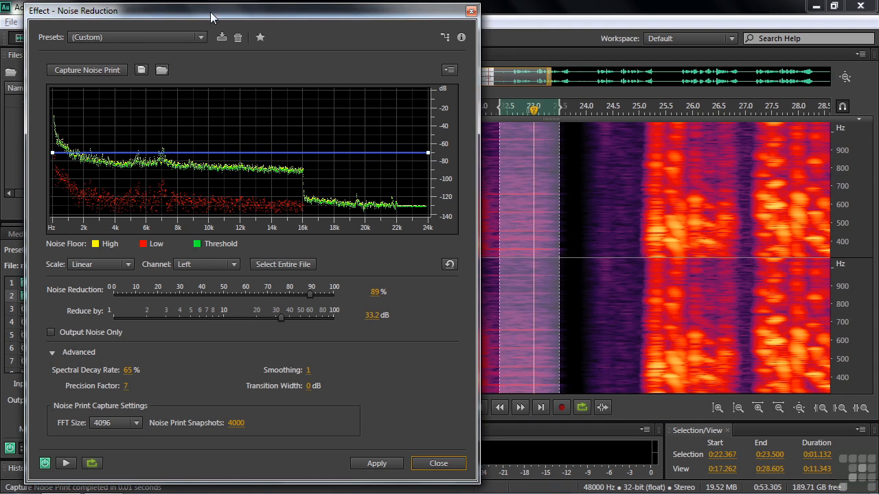
drag(512, 81, 474, 85)
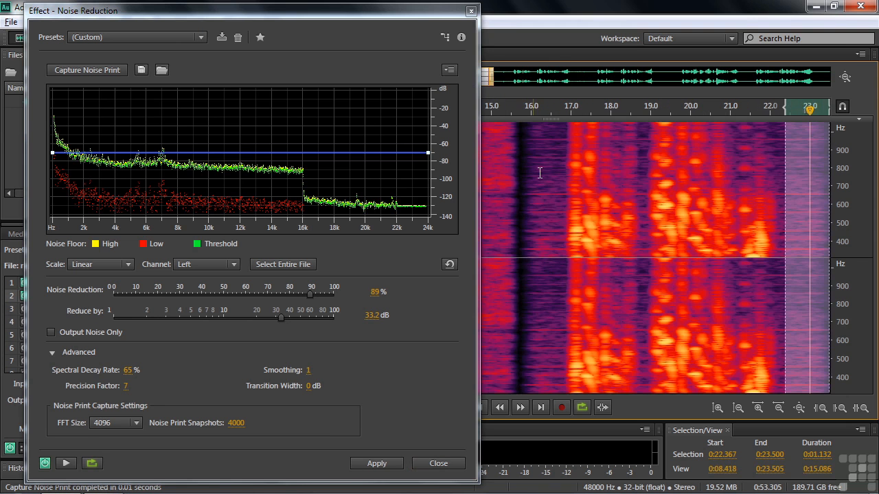
drag(522, 207, 829, 227)
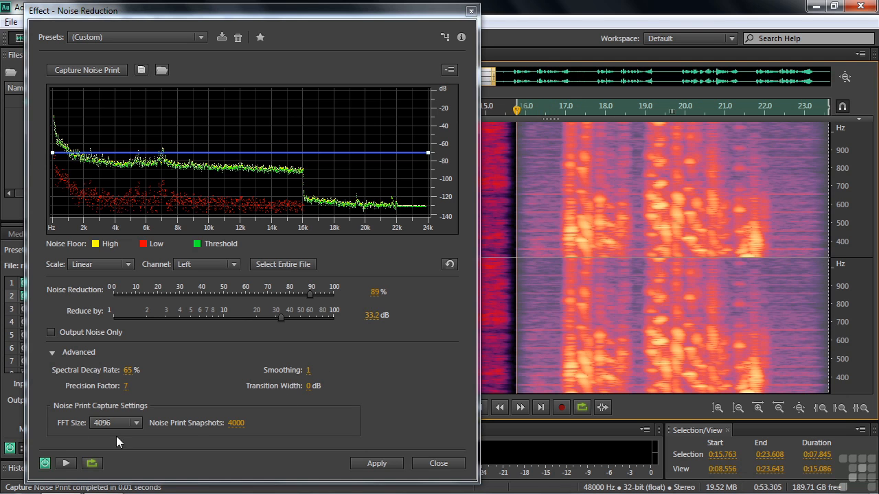
click(65, 464)
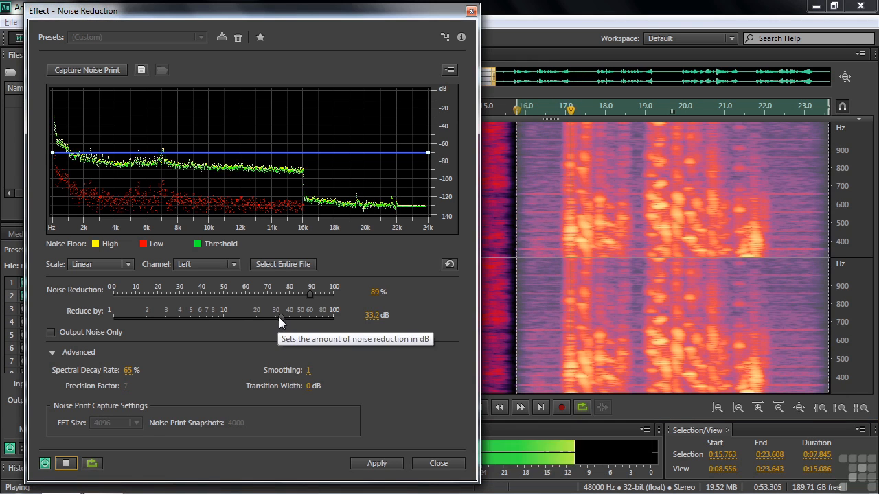
- Set Noise Reduction to 75% and Reduce by to about 16.4 dB, preview the third phrase, and close the effect without applying it
drag(282, 314, 268, 317)
drag(309, 294, 248, 316)
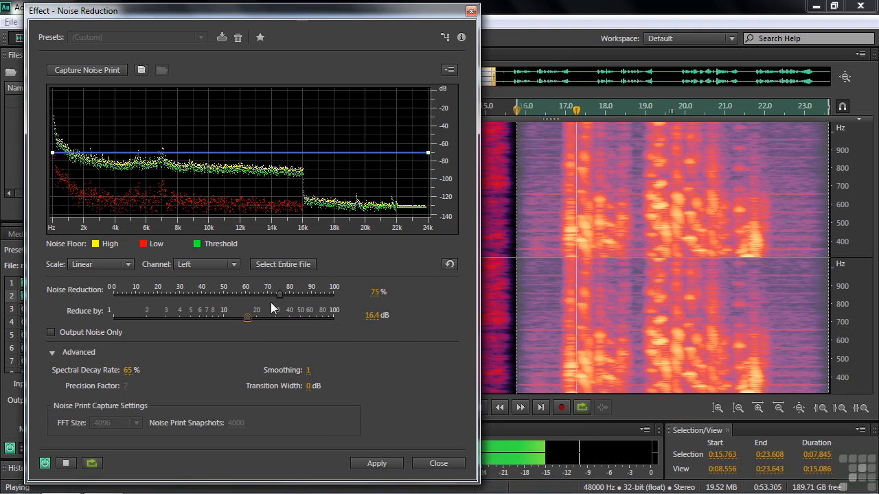
click(66, 463)
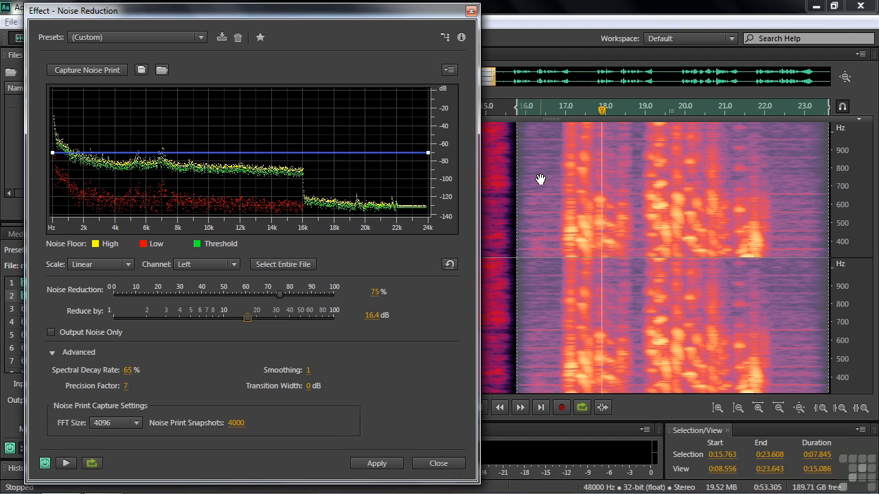
click(66, 463)
click(71, 467)
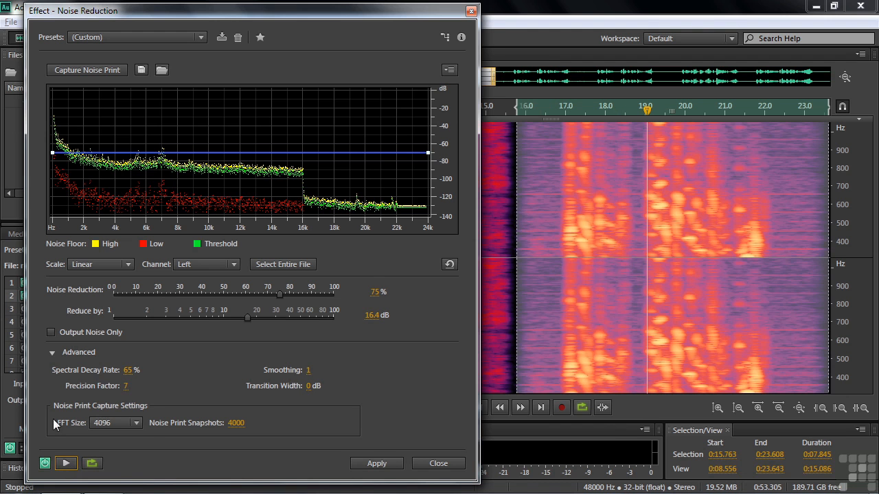
click(446, 464)
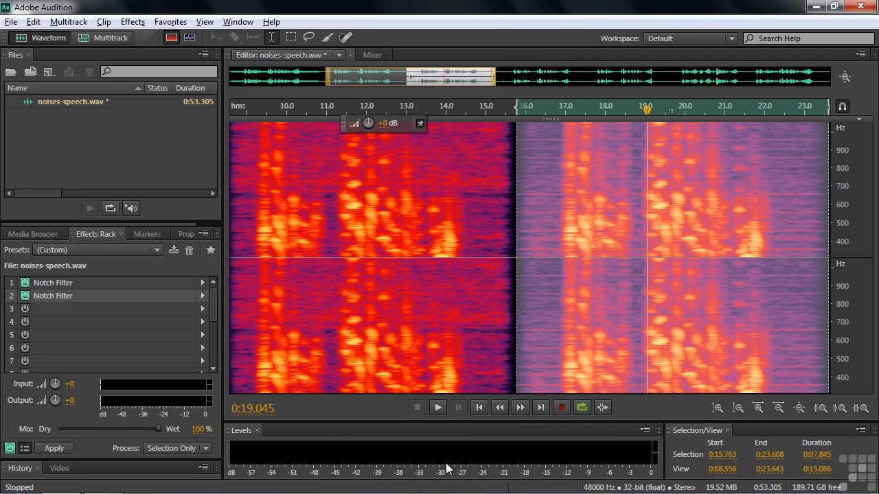
- Select the fourth phrase from about 23.83 to 31.78 seconds and play its start to hear the noise
drag(415, 75, 521, 81)
click(445, 198)
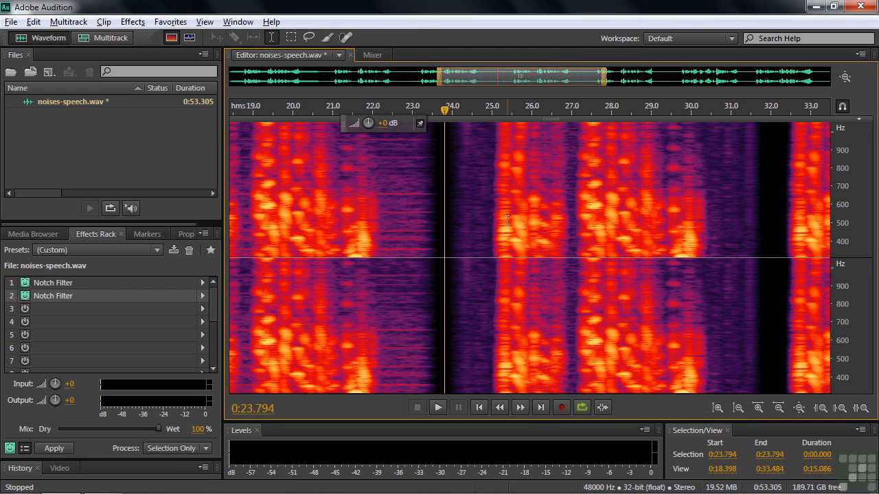
drag(446, 221, 762, 245)
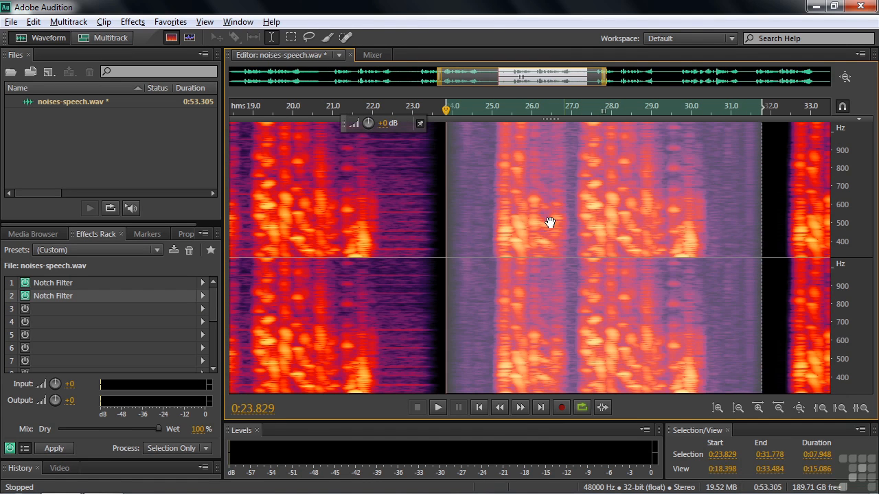
key(space)
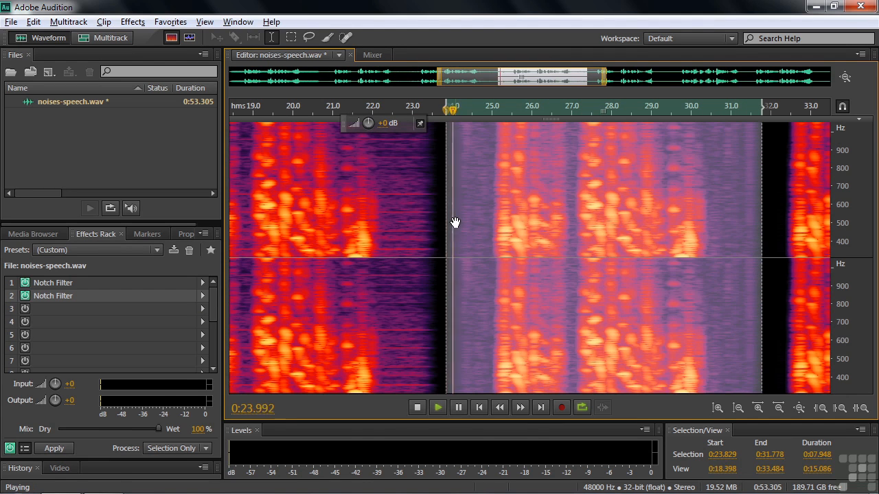
key(space)
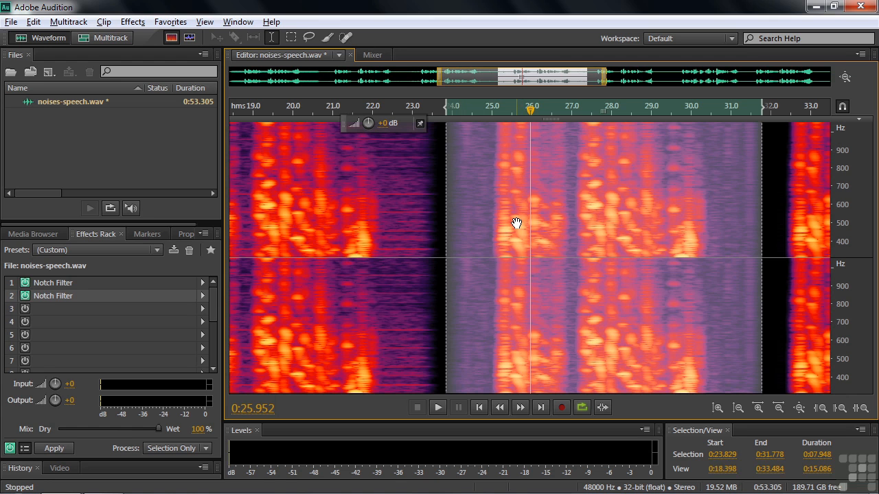
- Select the noise-only stretch from about 30.59 to 31.57 seconds and capture it as the noise print in Noise Reduction (process)
click(443, 201)
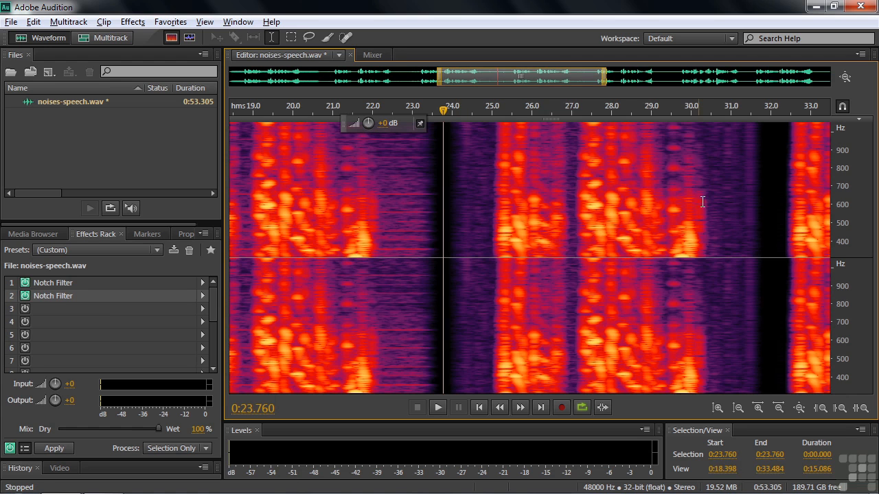
drag(714, 215, 754, 227)
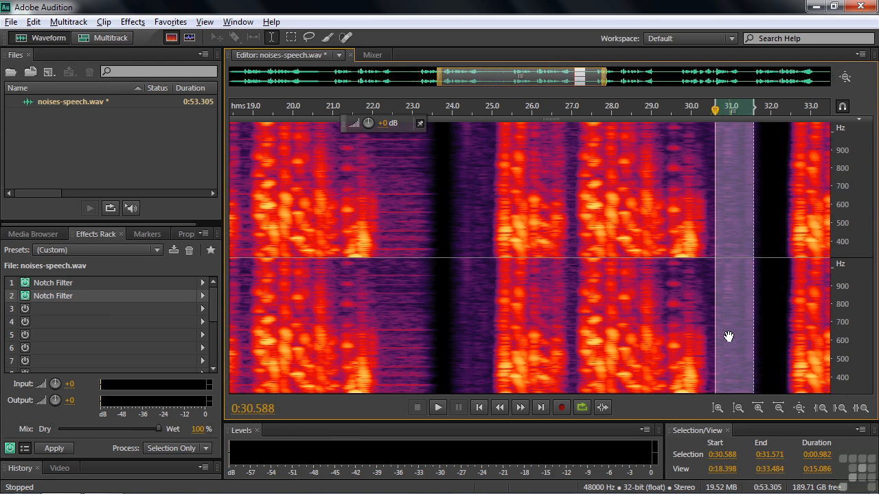
click(130, 22)
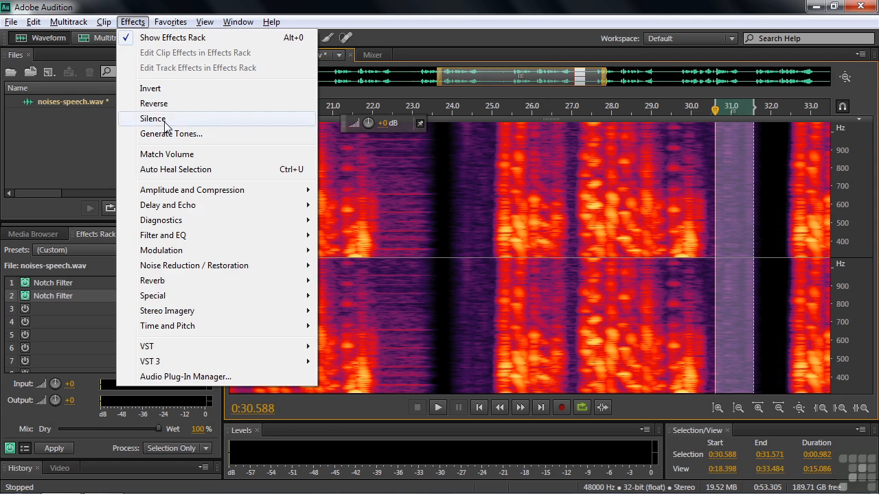
mouse_move(191, 266)
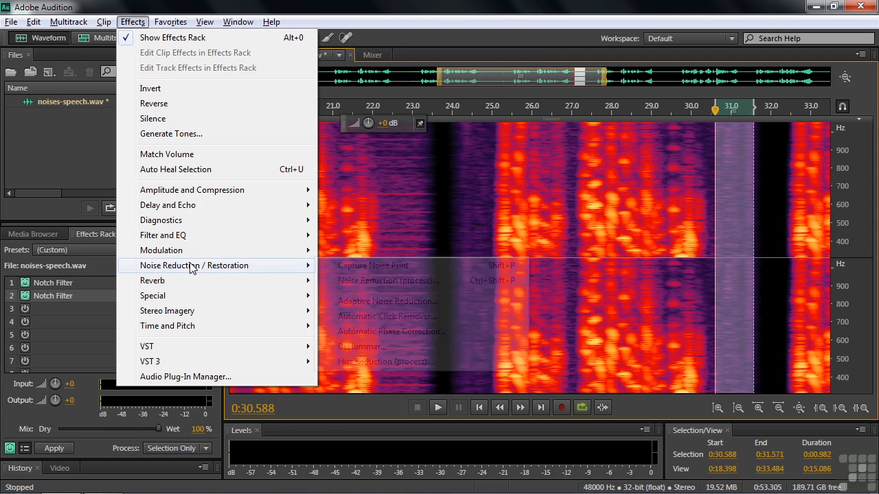
click(371, 280)
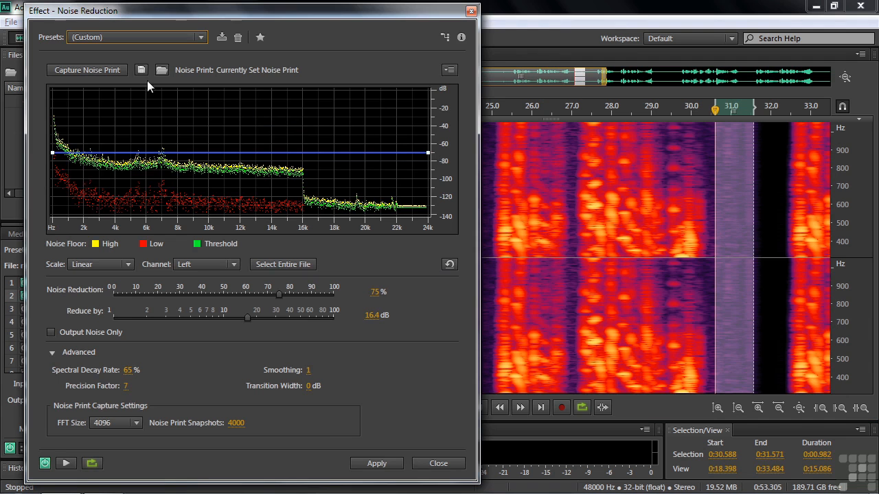
click(110, 71)
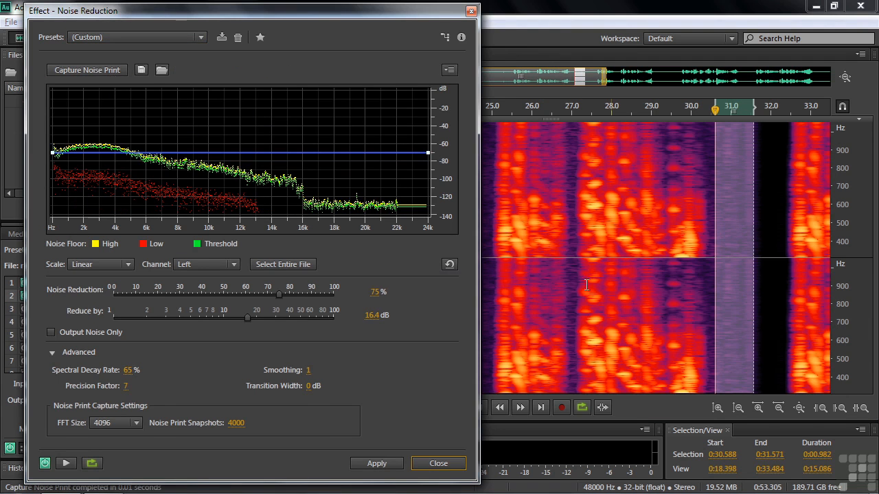
- Select the fourth phrase from about 24 to 31.78 seconds, keeping the Noise Reduction effect open
drag(390, 14, 322, 15)
drag(452, 255, 762, 272)
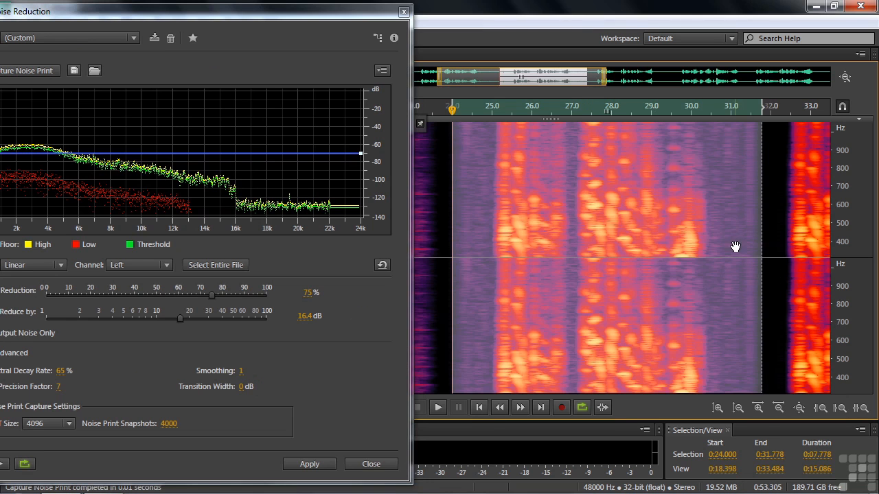
drag(267, 14, 316, 13)
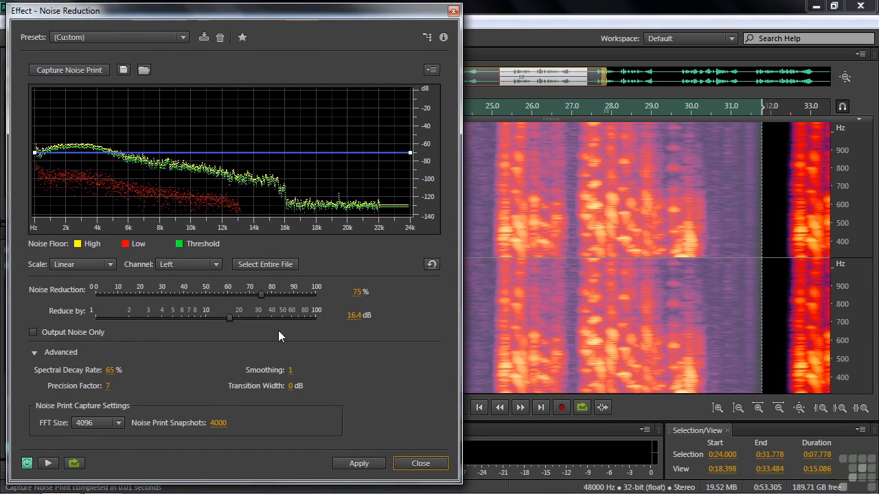
- Preview the fourth phrase while setting Noise Reduction to 85% and Reduce by to about 26.4 dB, and stop the playback
click(48, 463)
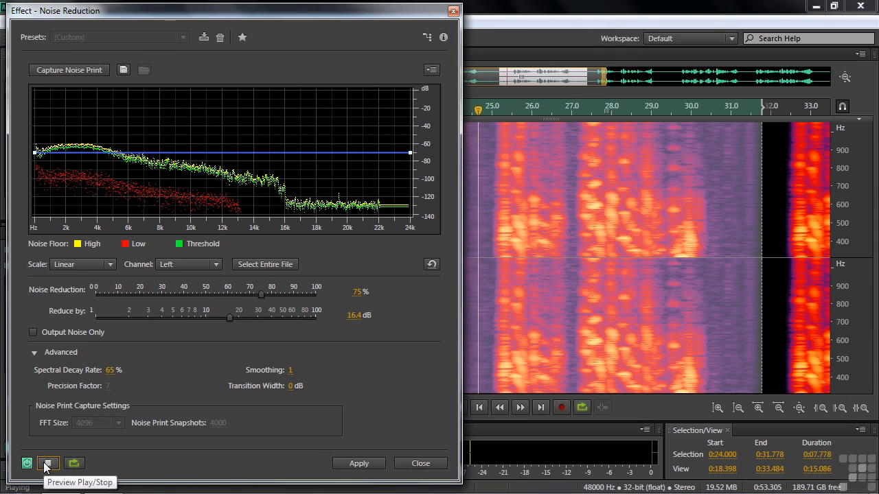
drag(263, 294, 286, 297)
drag(230, 319, 251, 318)
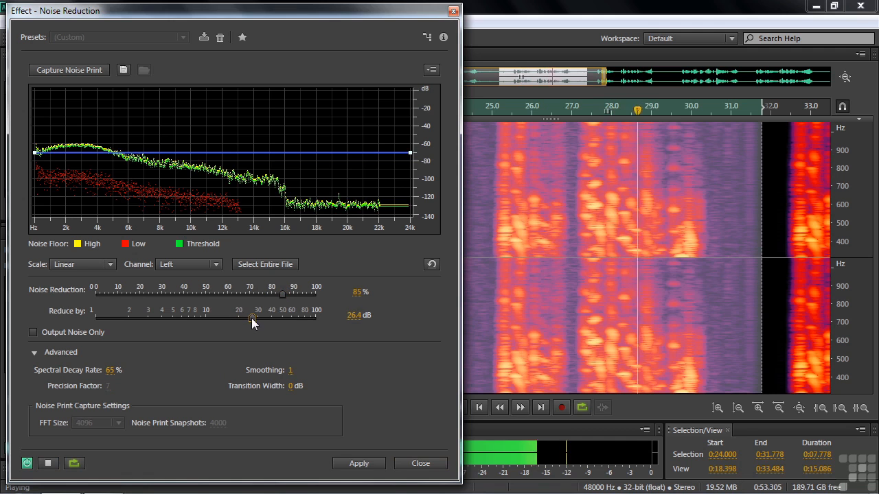
key(space)
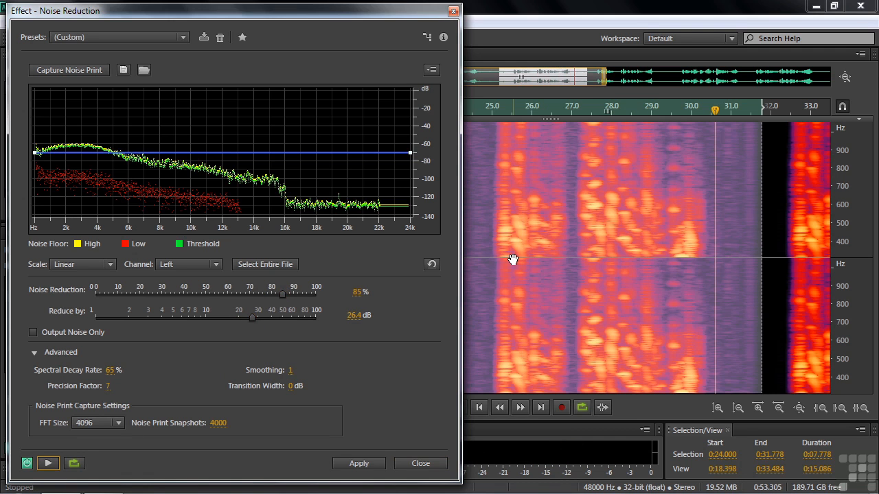